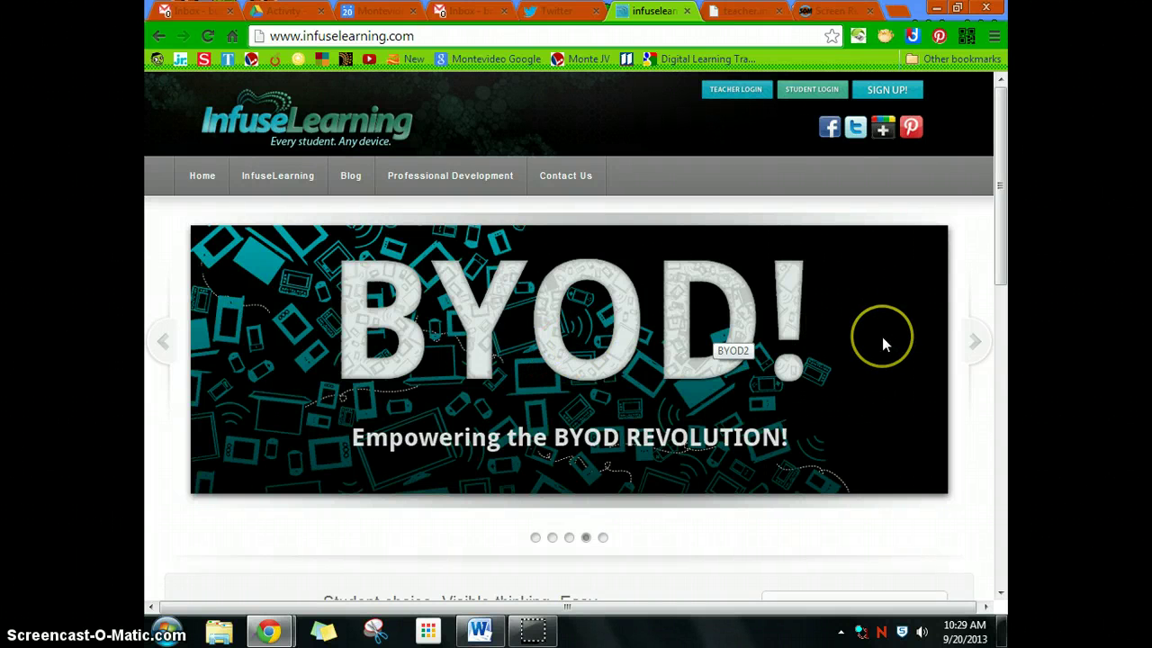
- Advance the InfuseLearning homepage banner through its next slides
click(975, 341)
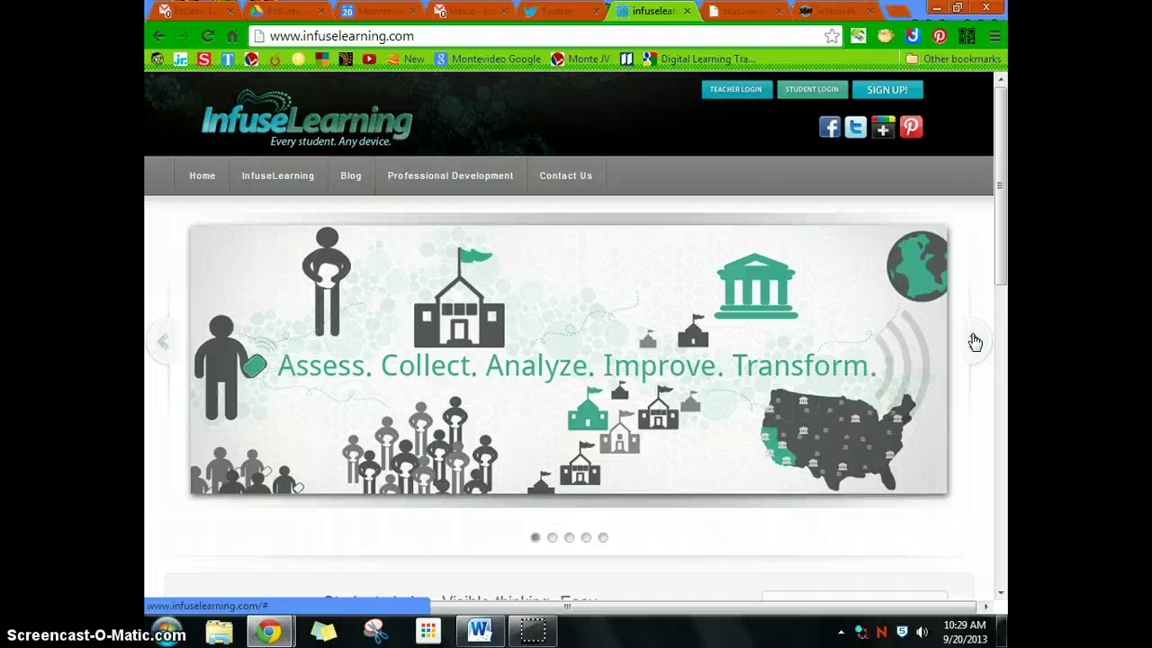
click(974, 341)
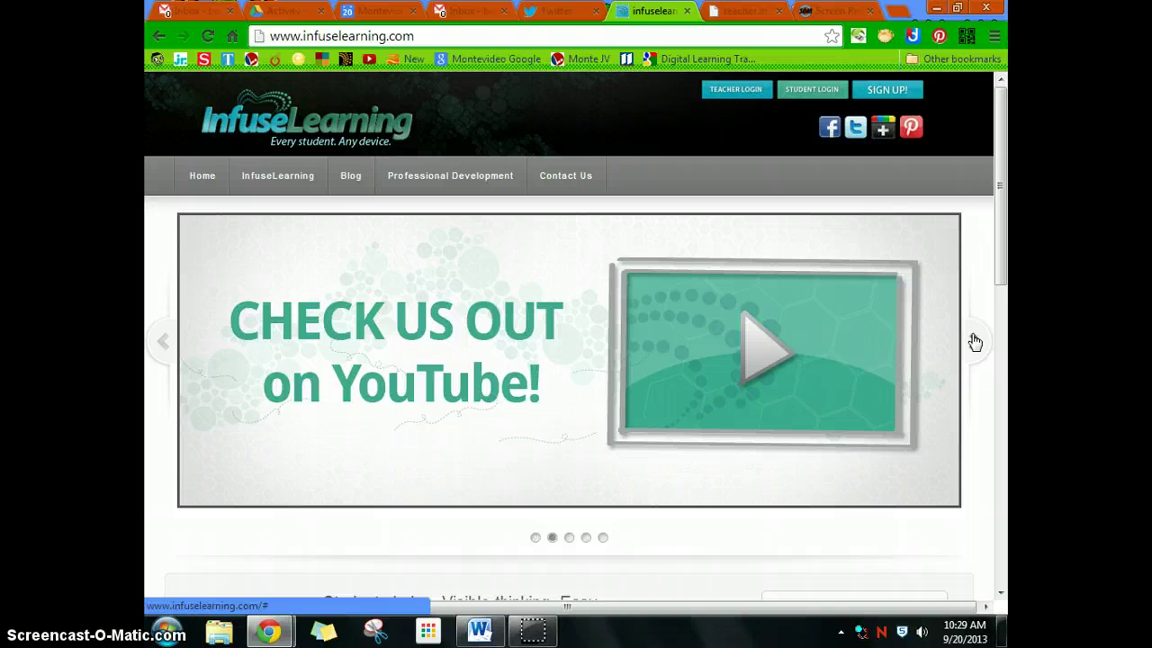
click(975, 341)
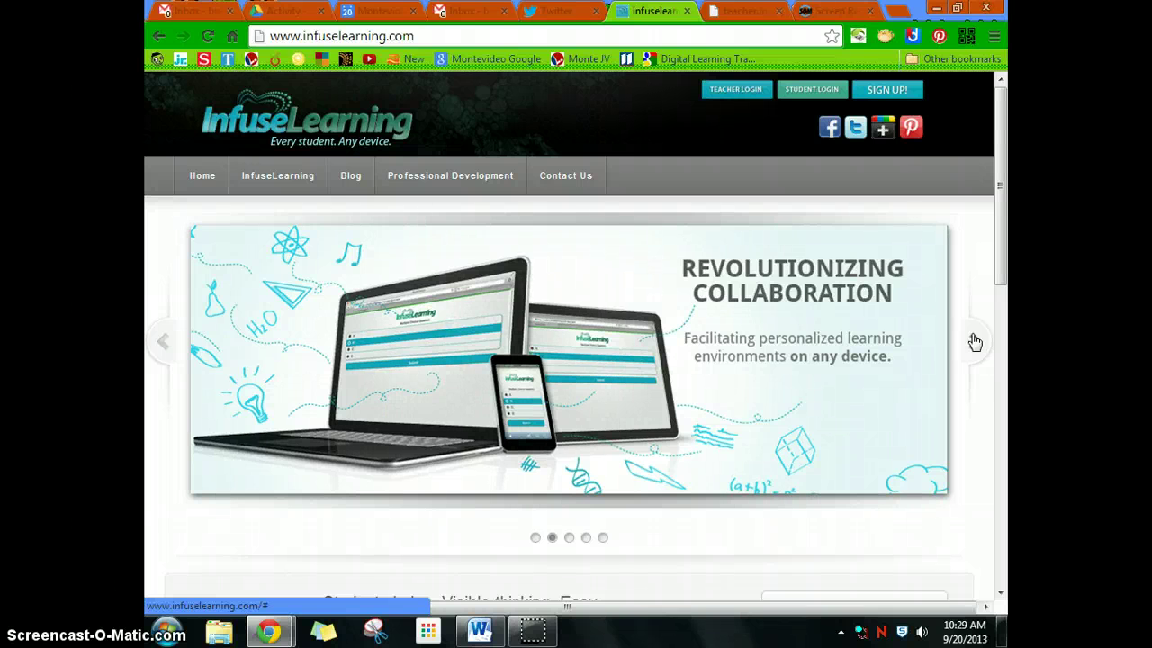
click(1005, 208)
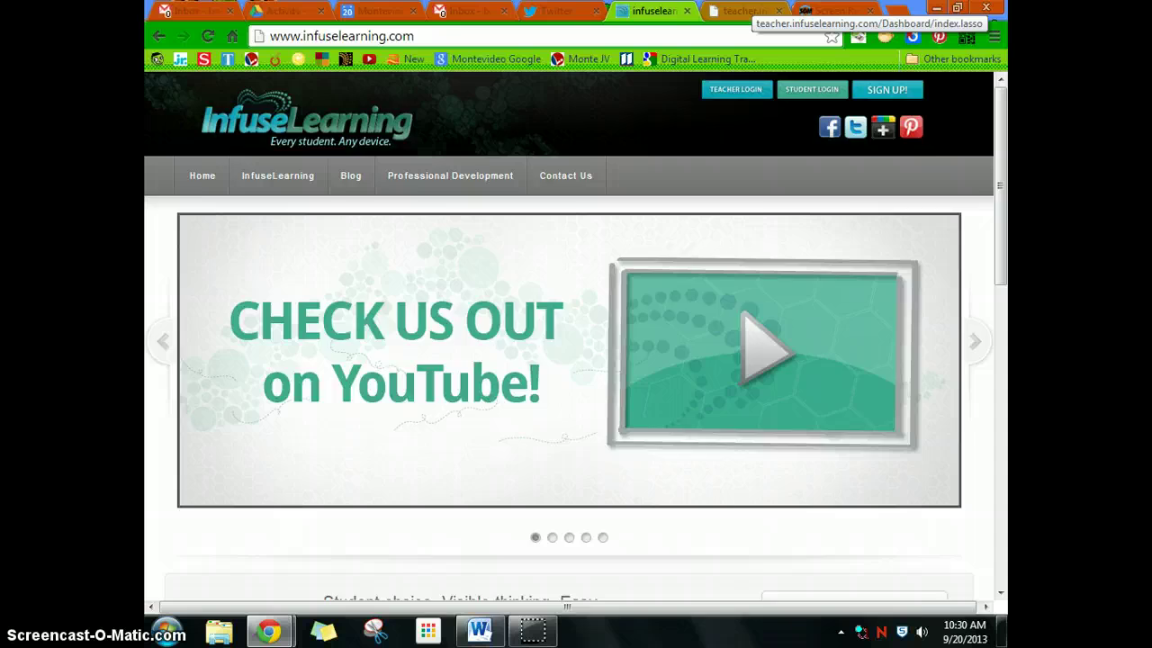
- Check the room ID on the teacher dashboard, then go back to the homepage
click(747, 11)
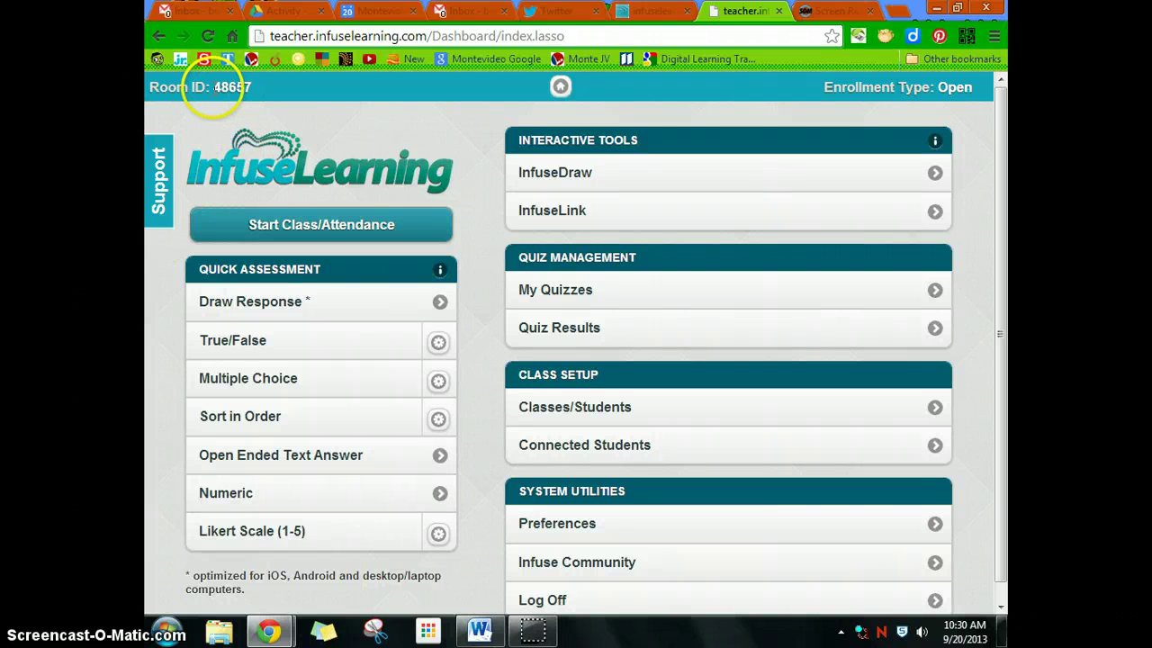
drag(213, 88, 256, 87)
click(255, 88)
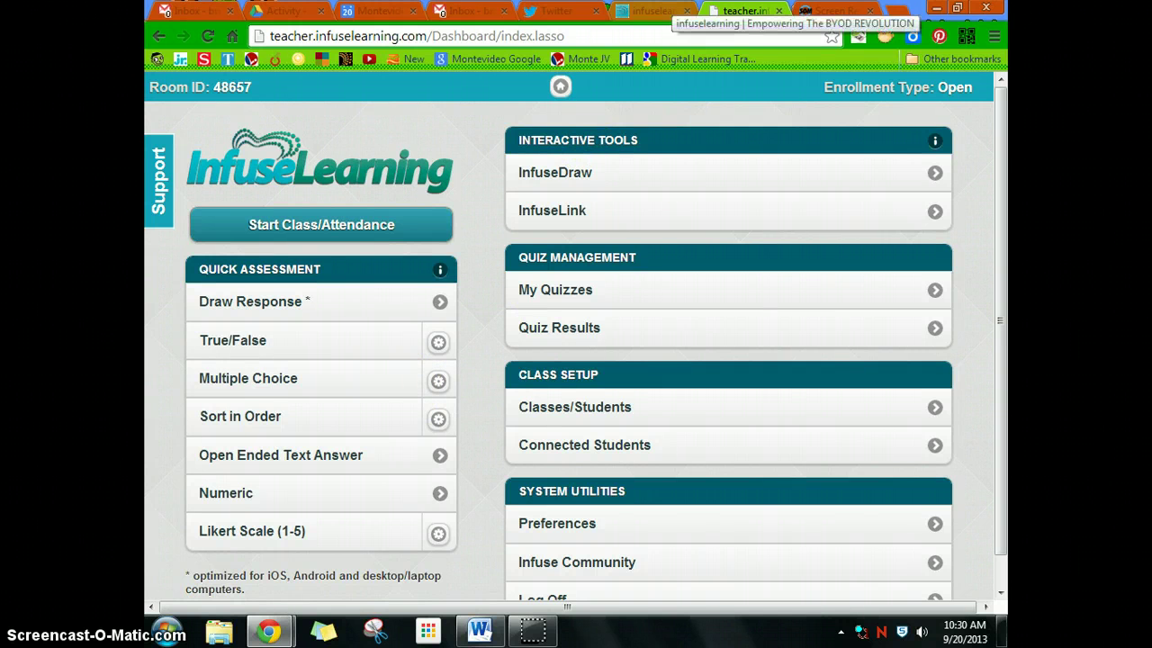
click(653, 11)
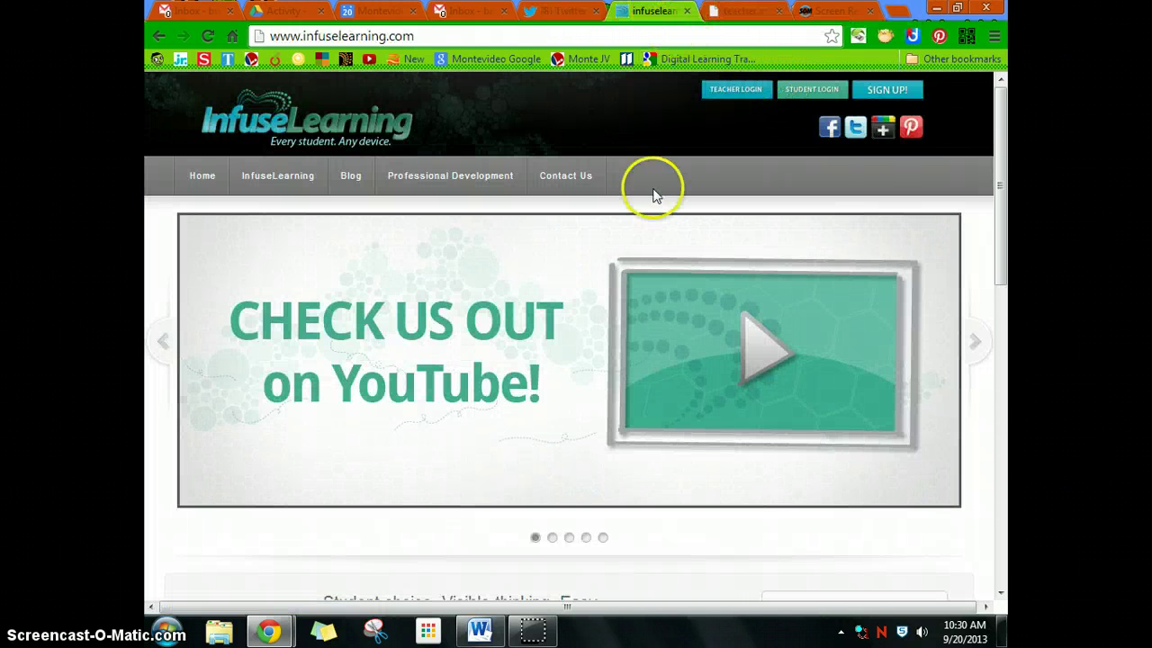
- Put the student login window on the left and the teacher dashboard on the right
mouse_move(268, 633)
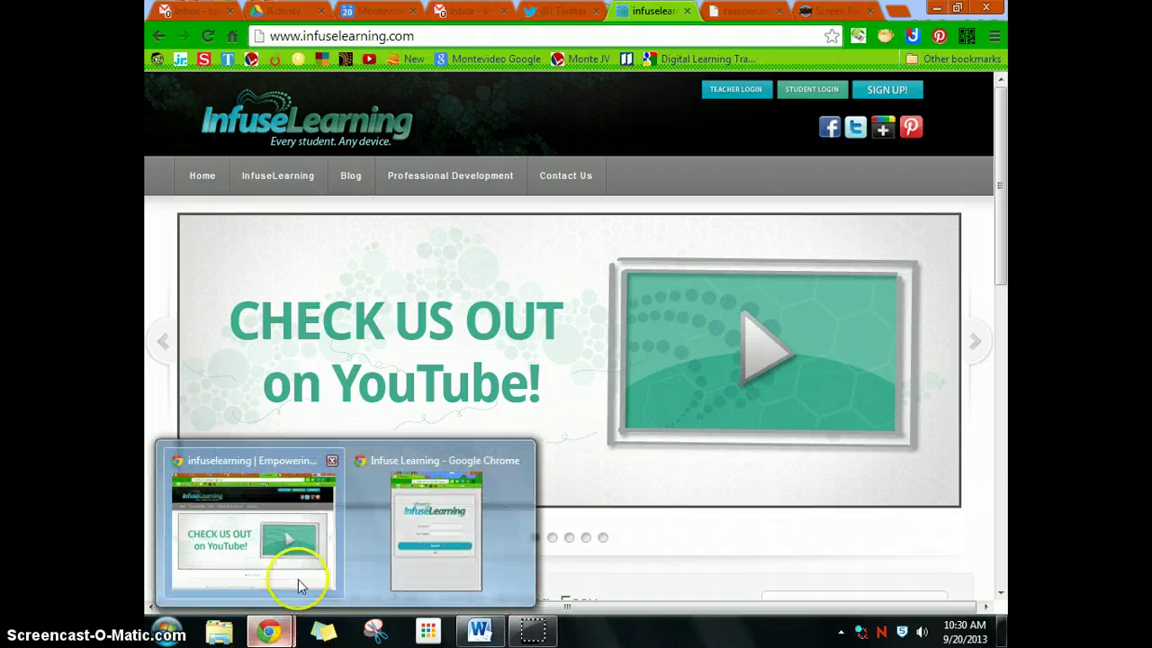
click(423, 528)
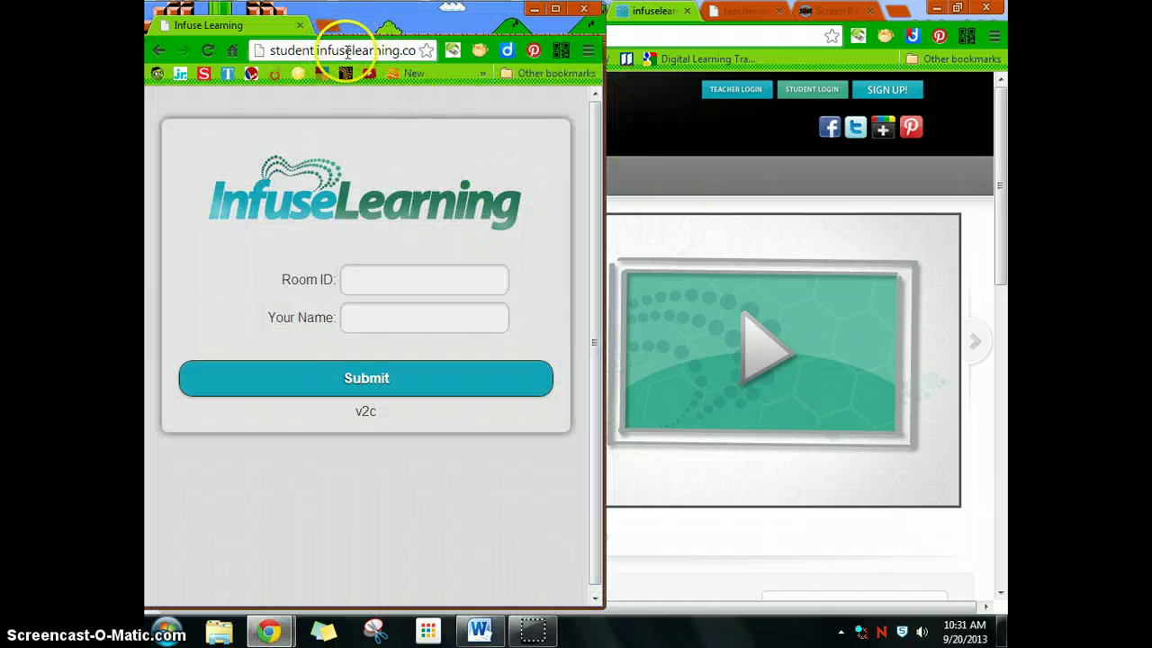
double_click(756, 11)
click(956, 8)
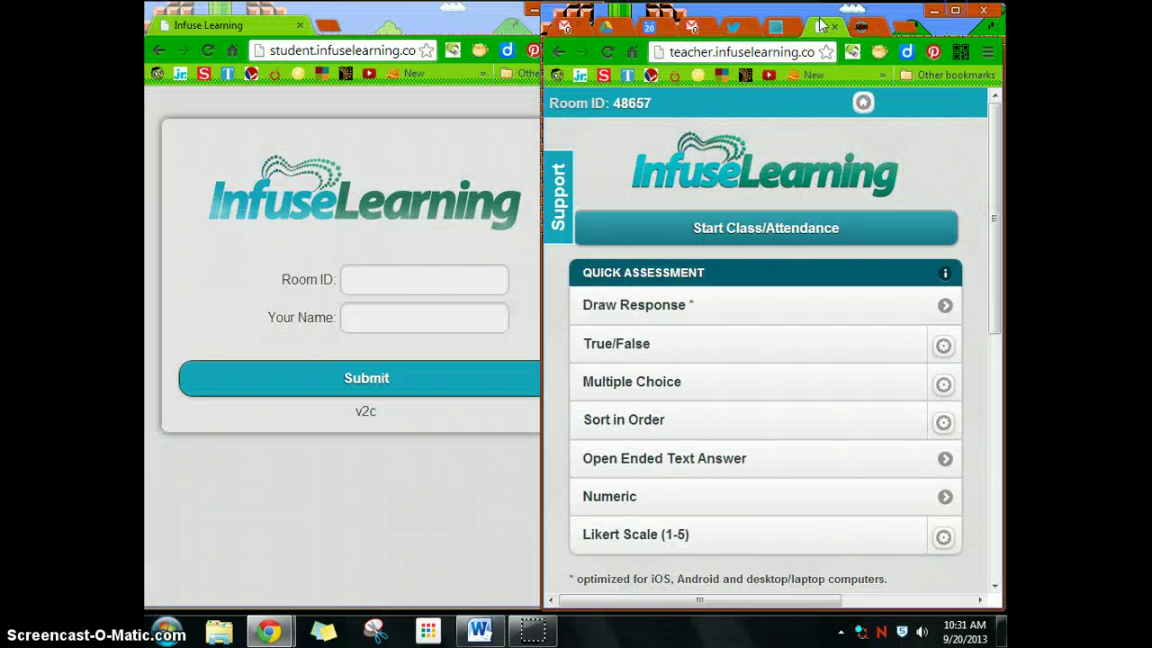
drag(777, 11, 788, 9)
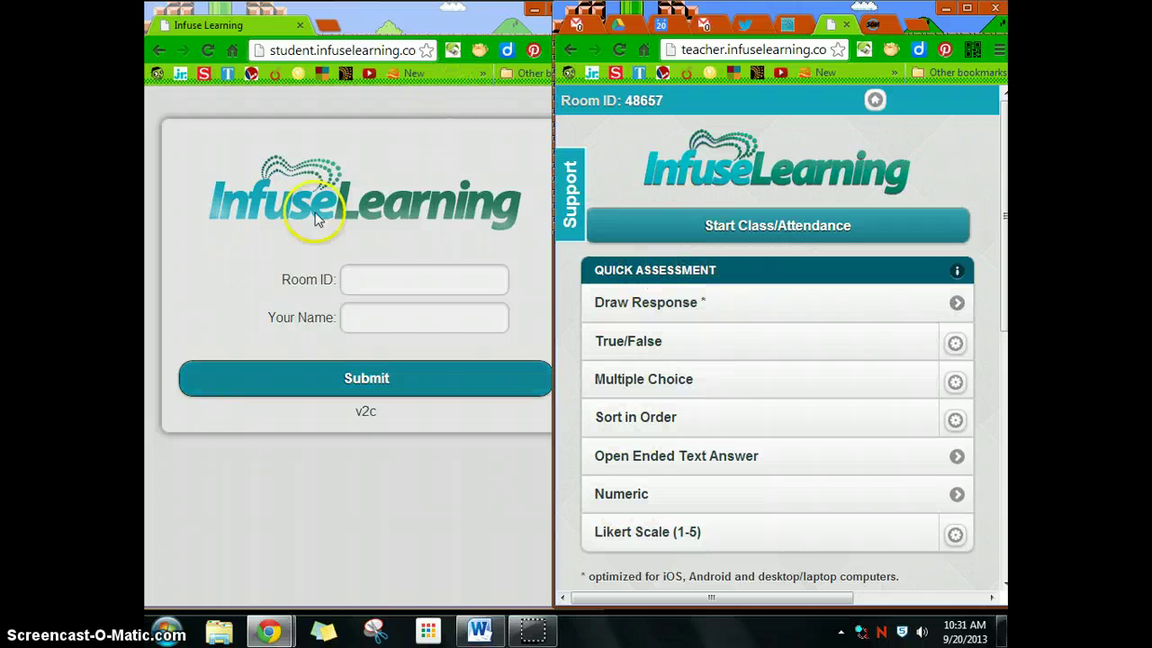
- Start entering the Room ID, erase it, and look at the teacher's class attendance page
click(369, 272)
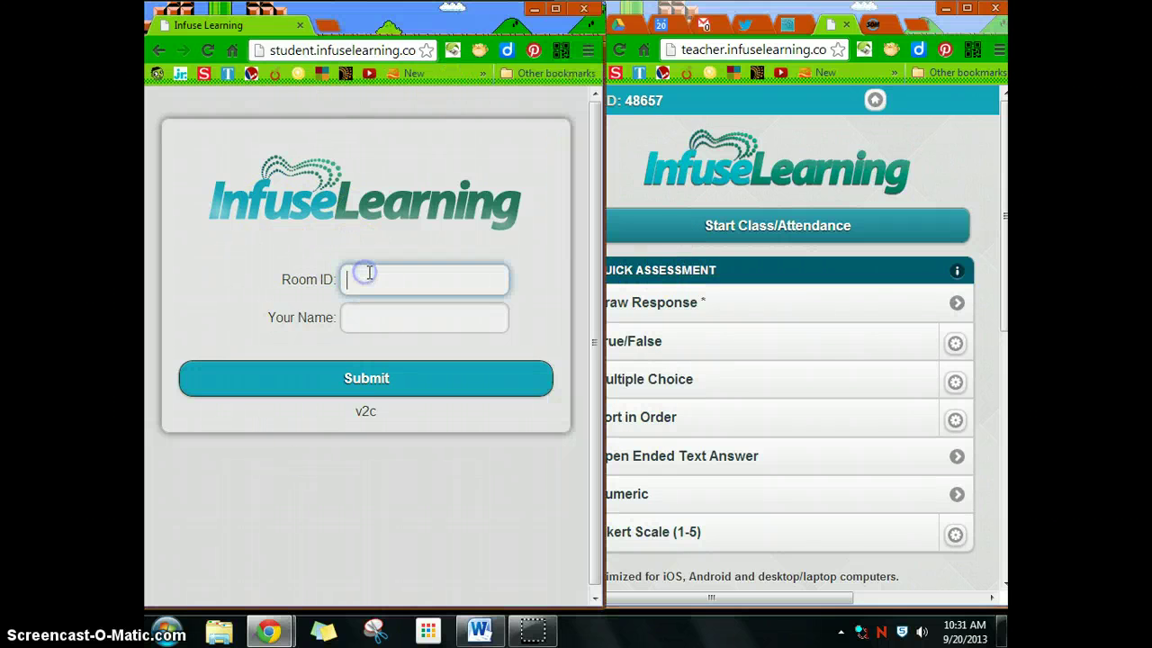
text(4)
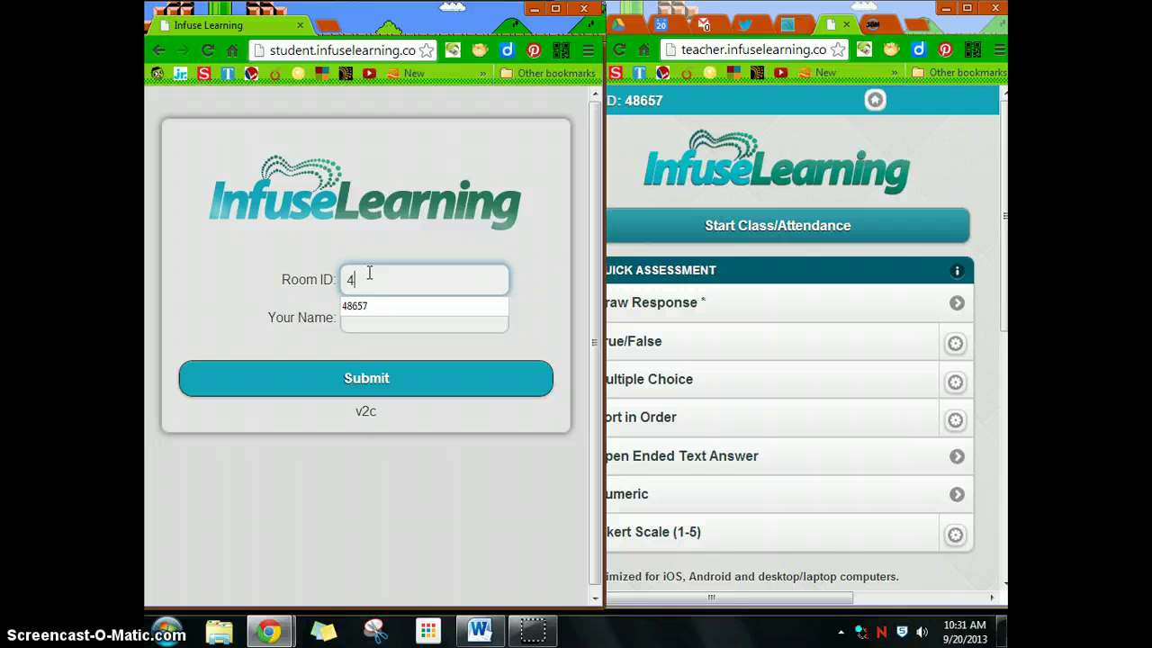
key(BackSpace)
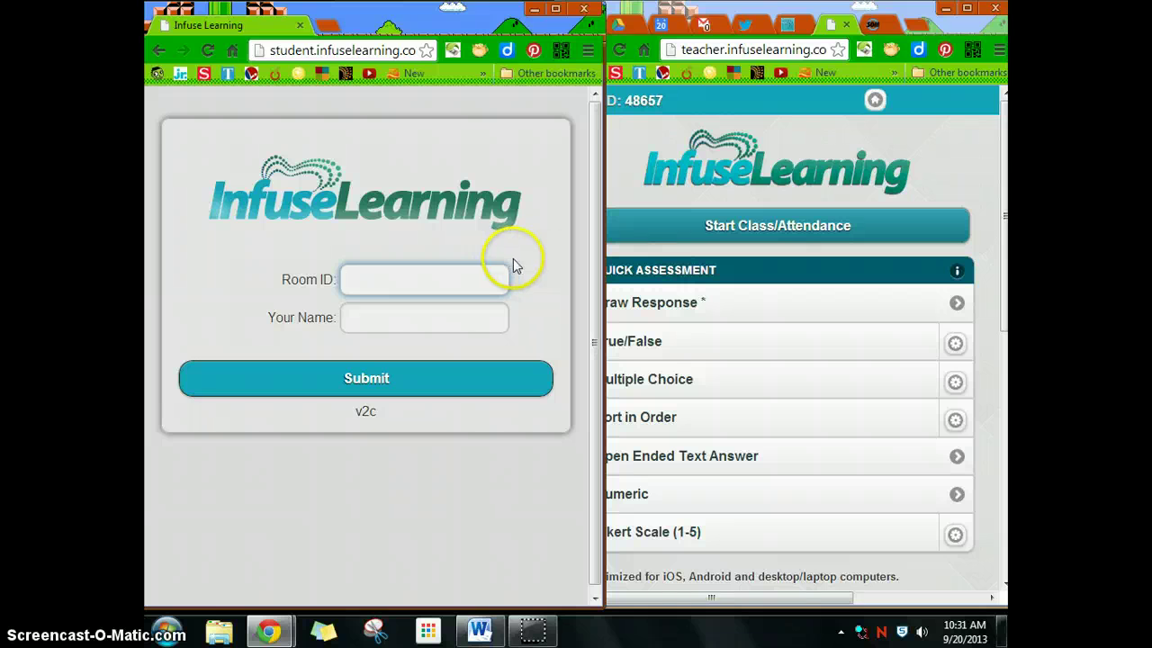
click(667, 232)
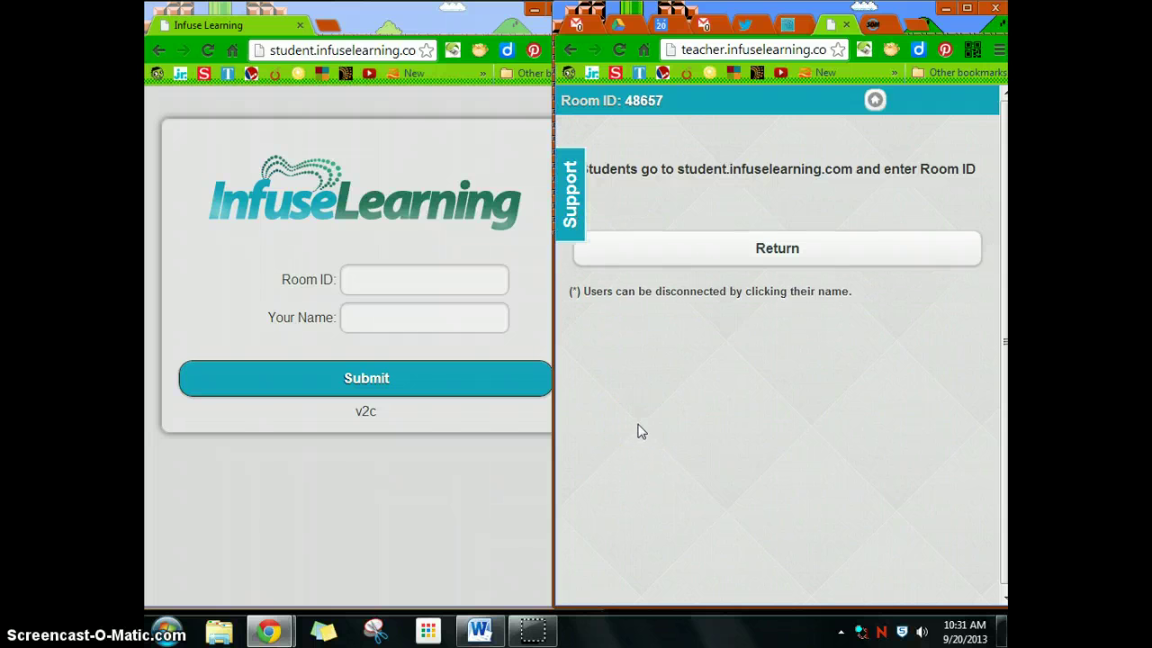
click(666, 258)
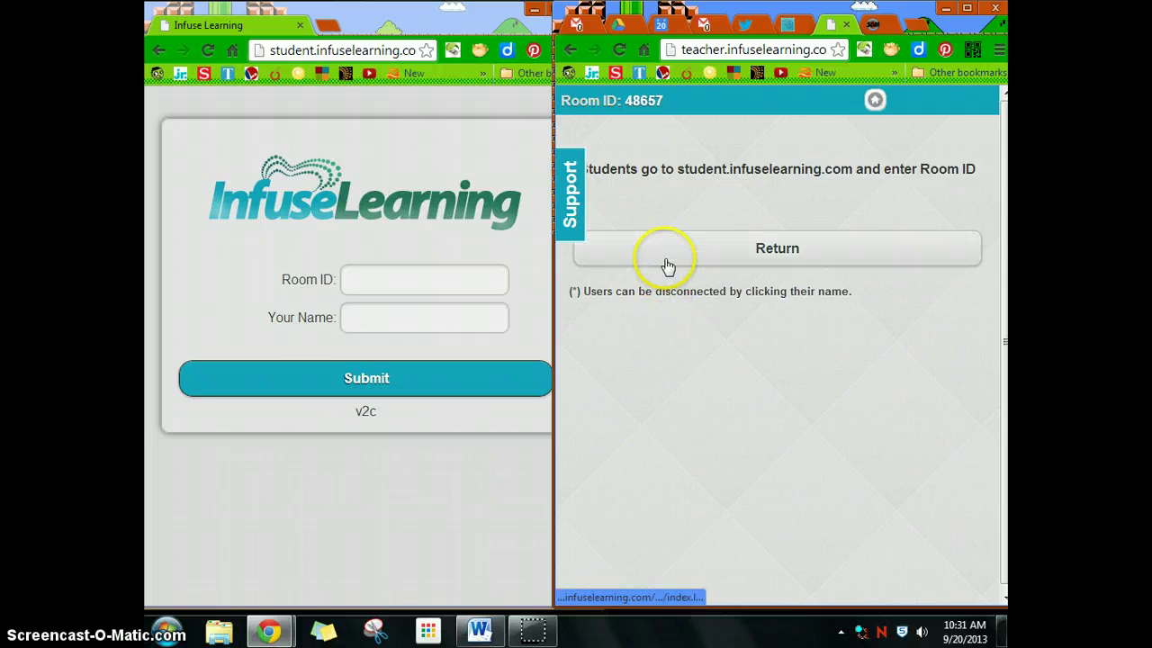
- Join the room as a student using the autofilled Room ID and the student's name
click(442, 278)
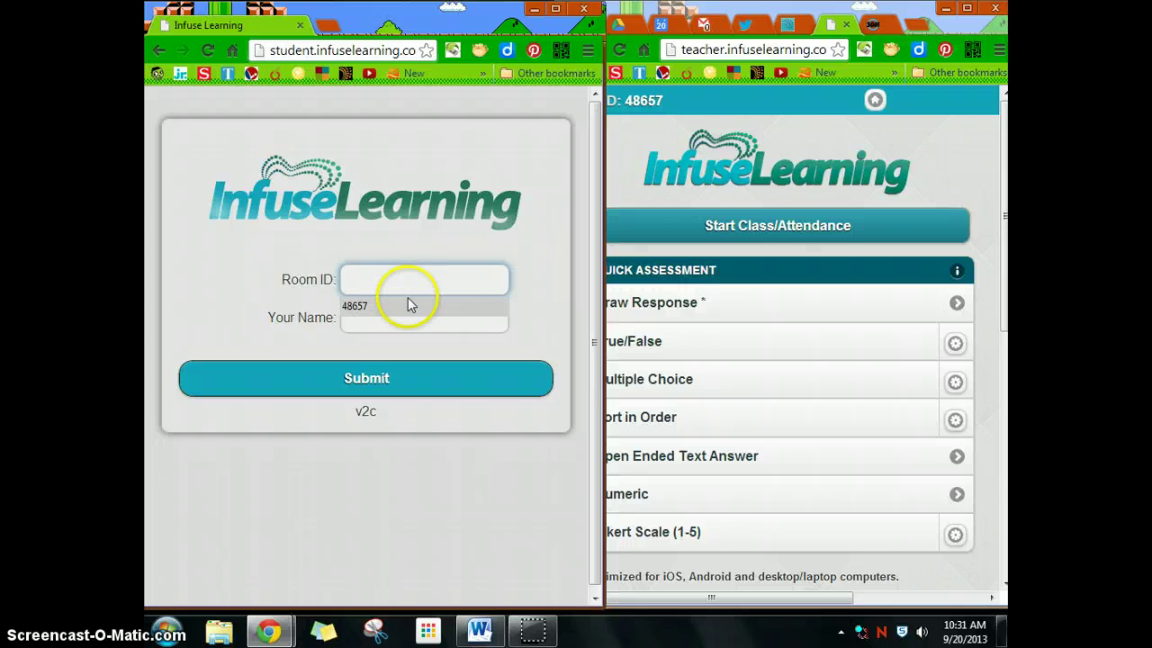
click(391, 304)
click(386, 322)
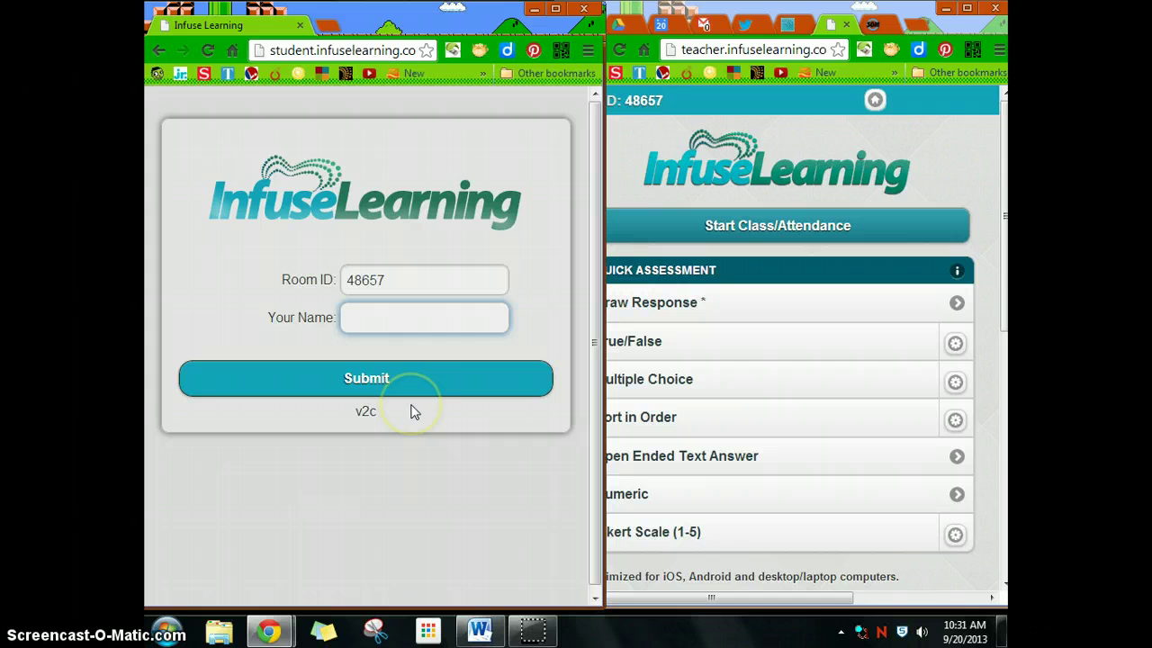
text(Brandon)
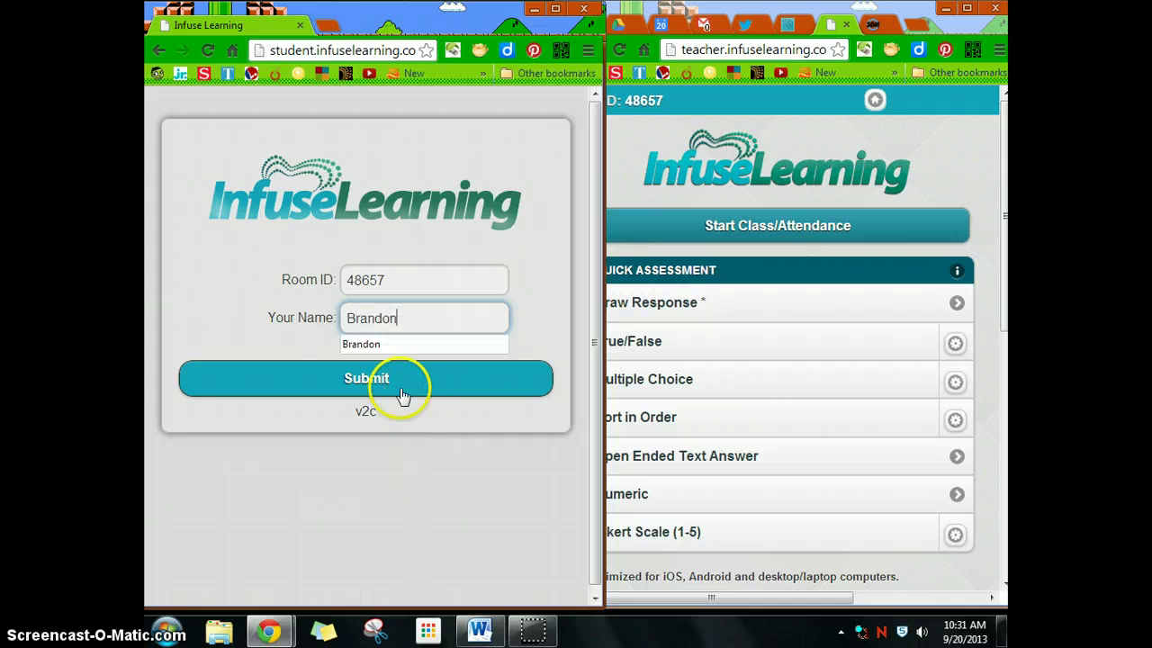
click(401, 390)
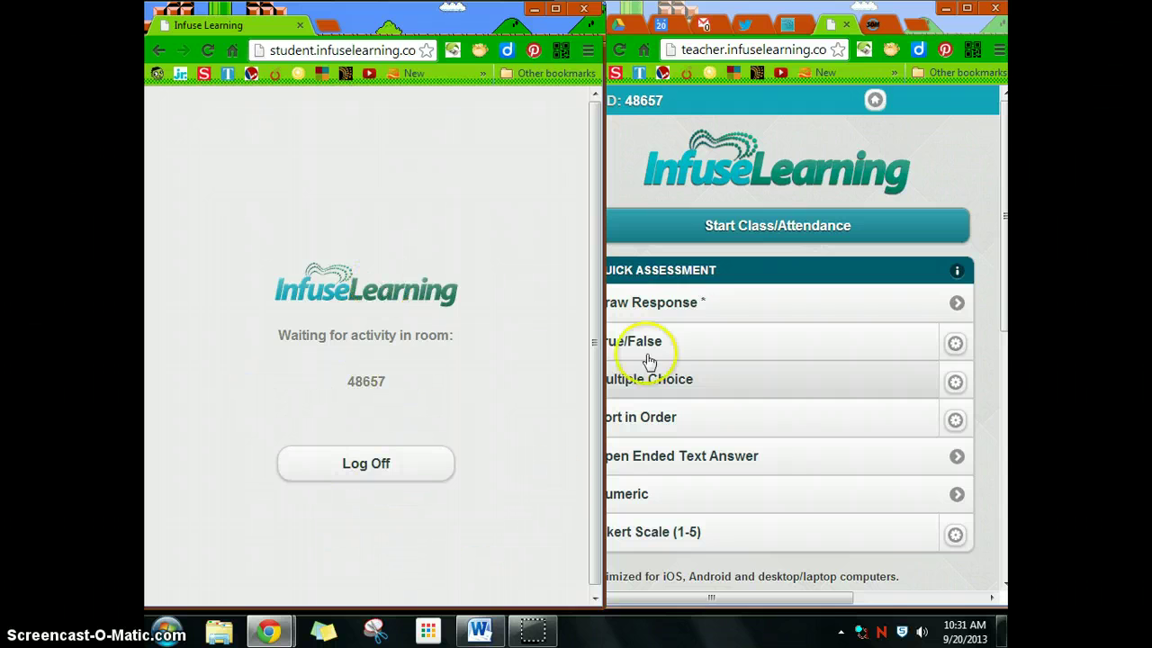
- Send a True/False question and submit True as the student
click(788, 20)
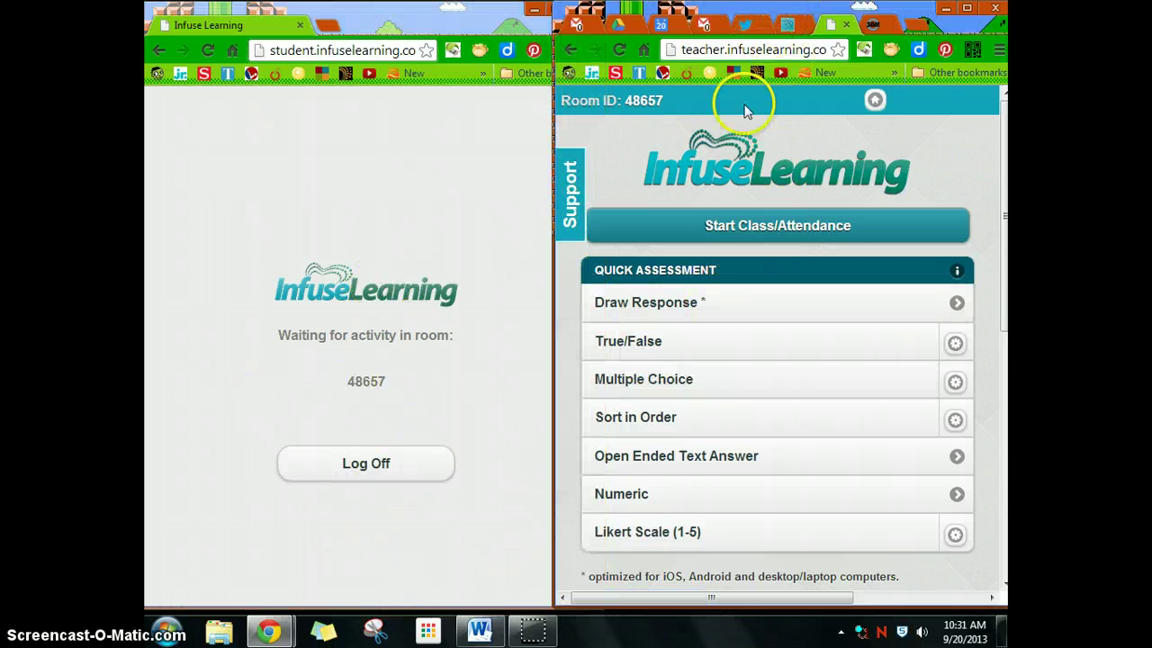
click(700, 352)
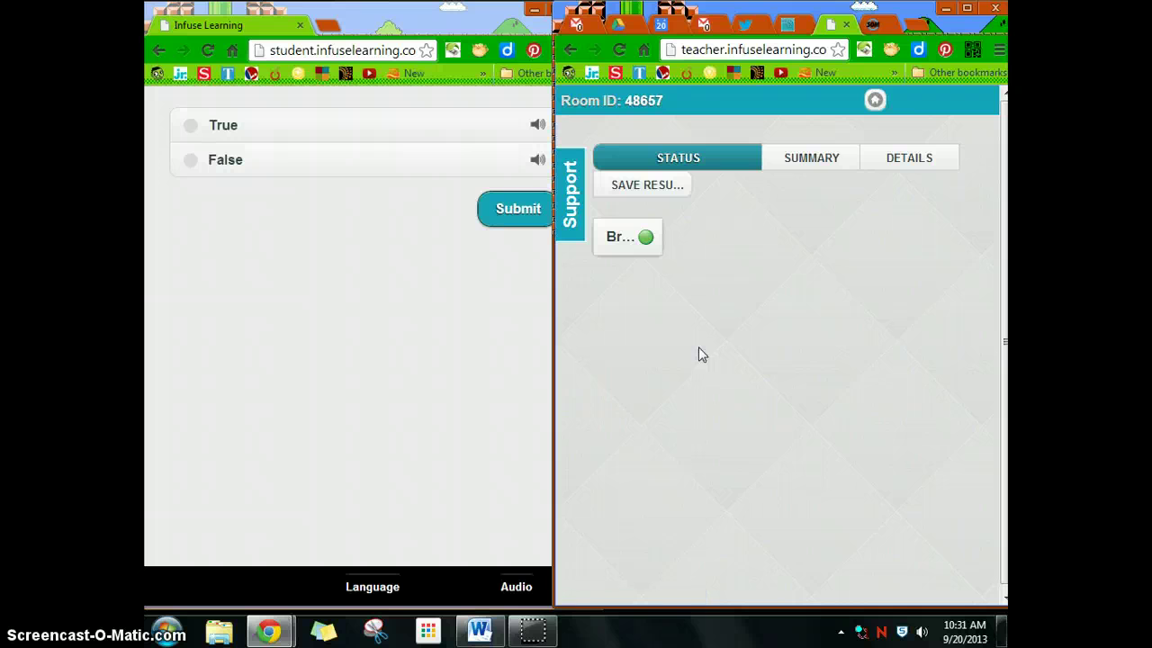
click(191, 128)
click(502, 224)
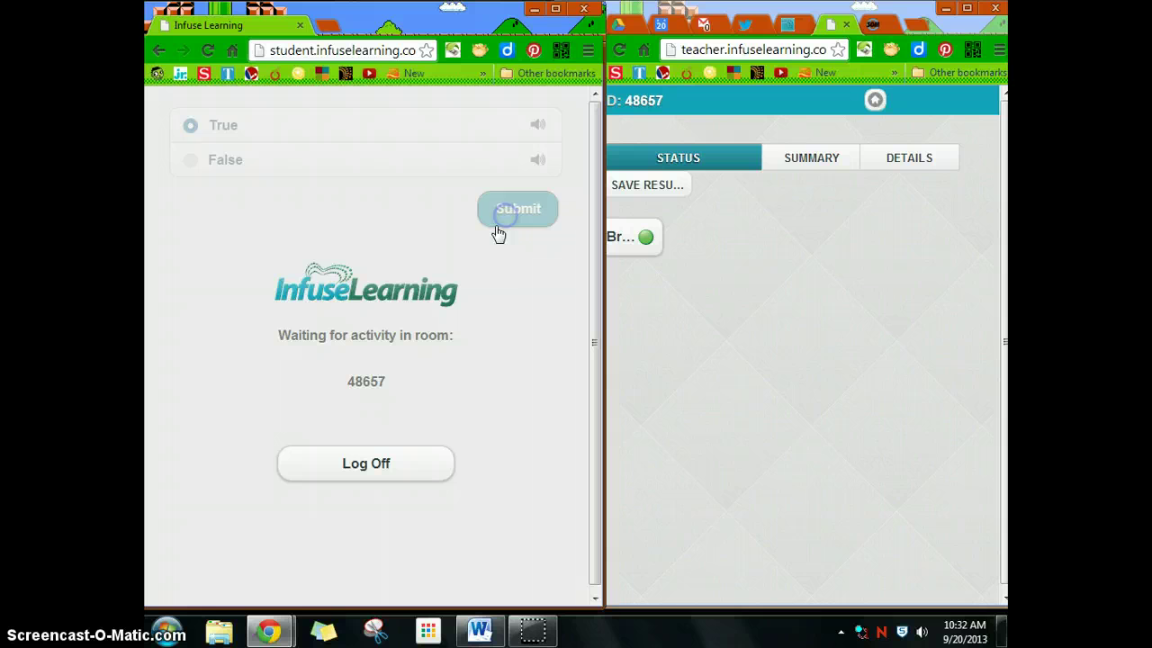
- Review the True response in Summary, Details and Status, toggling names and window size
click(813, 156)
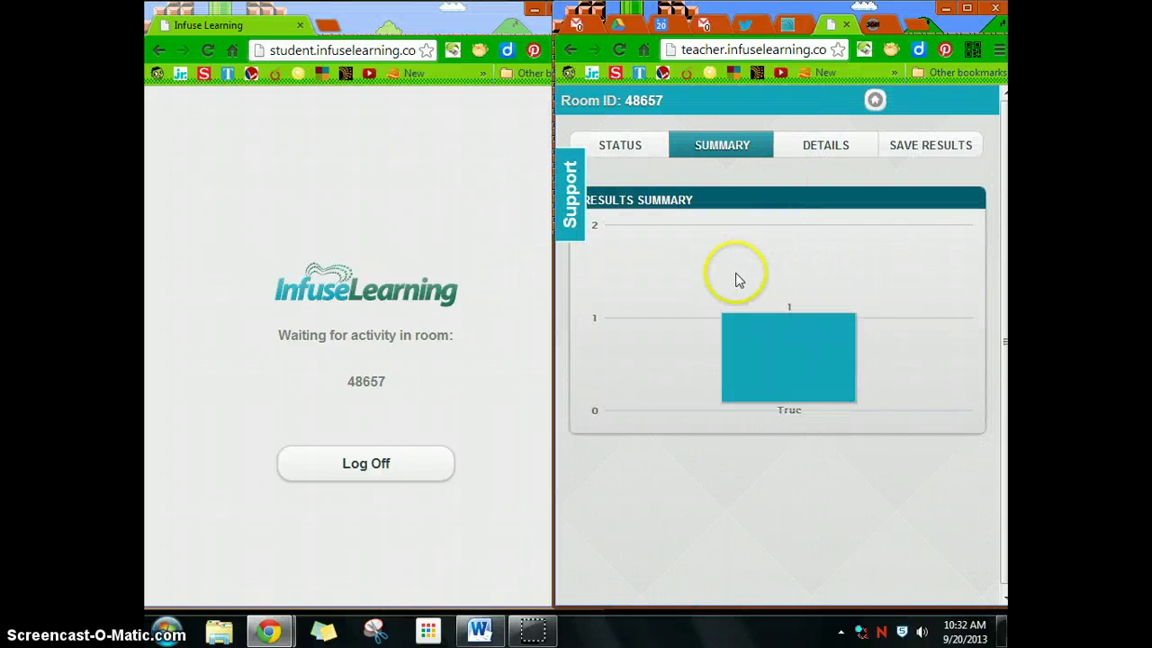
mouse_move(784, 334)
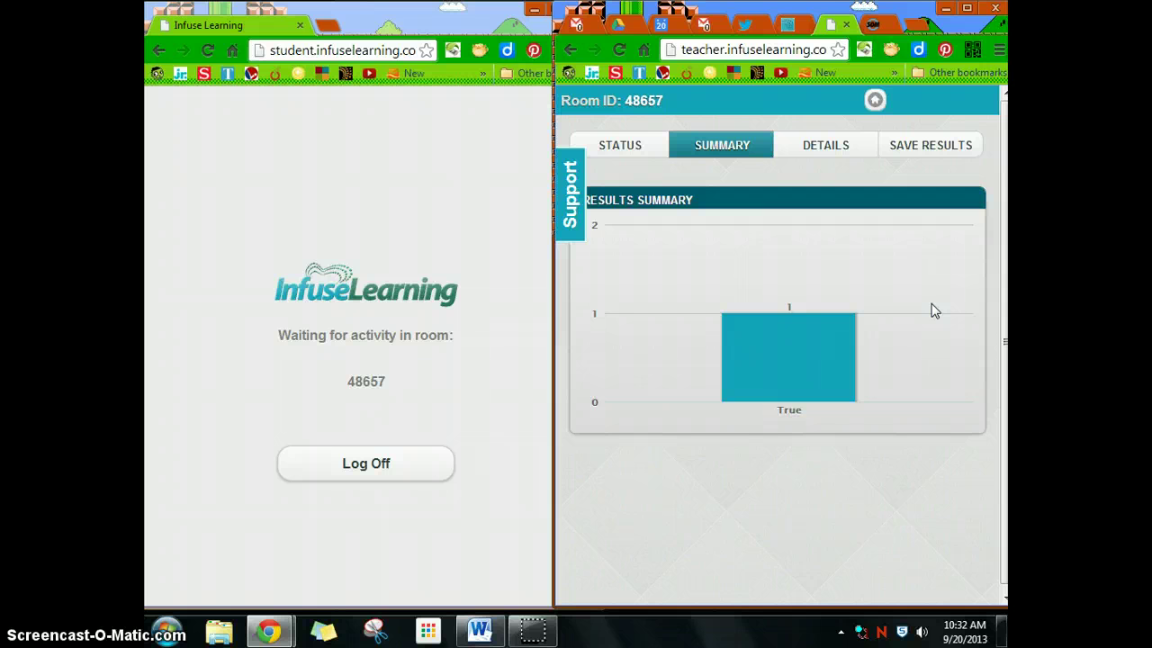
click(852, 160)
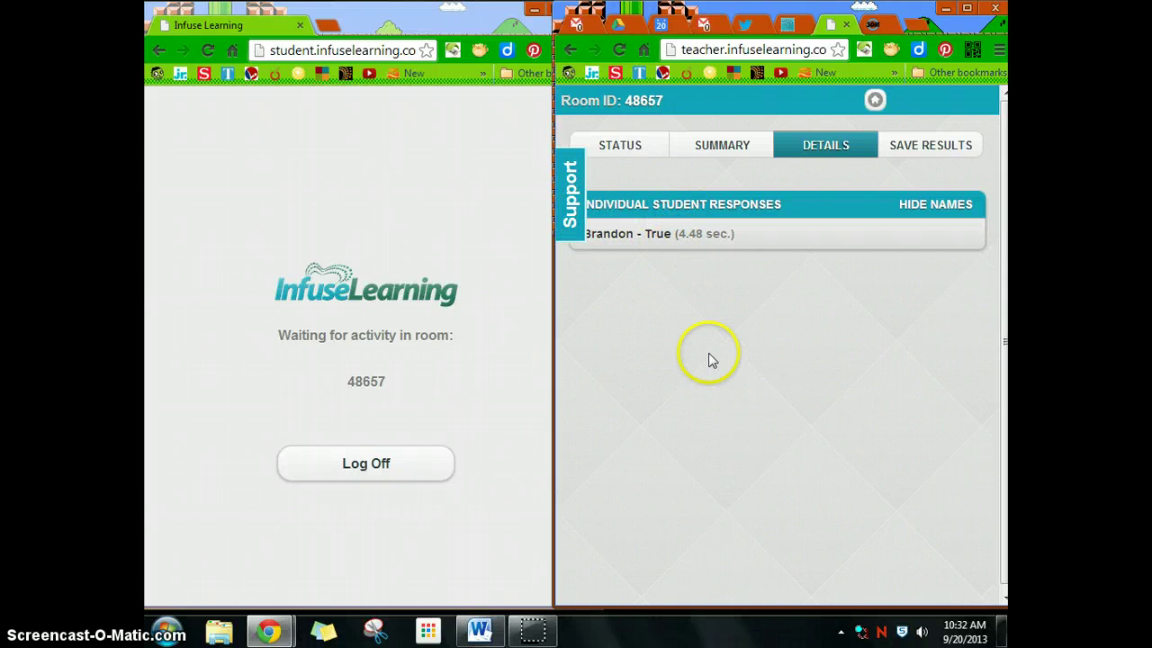
click(939, 208)
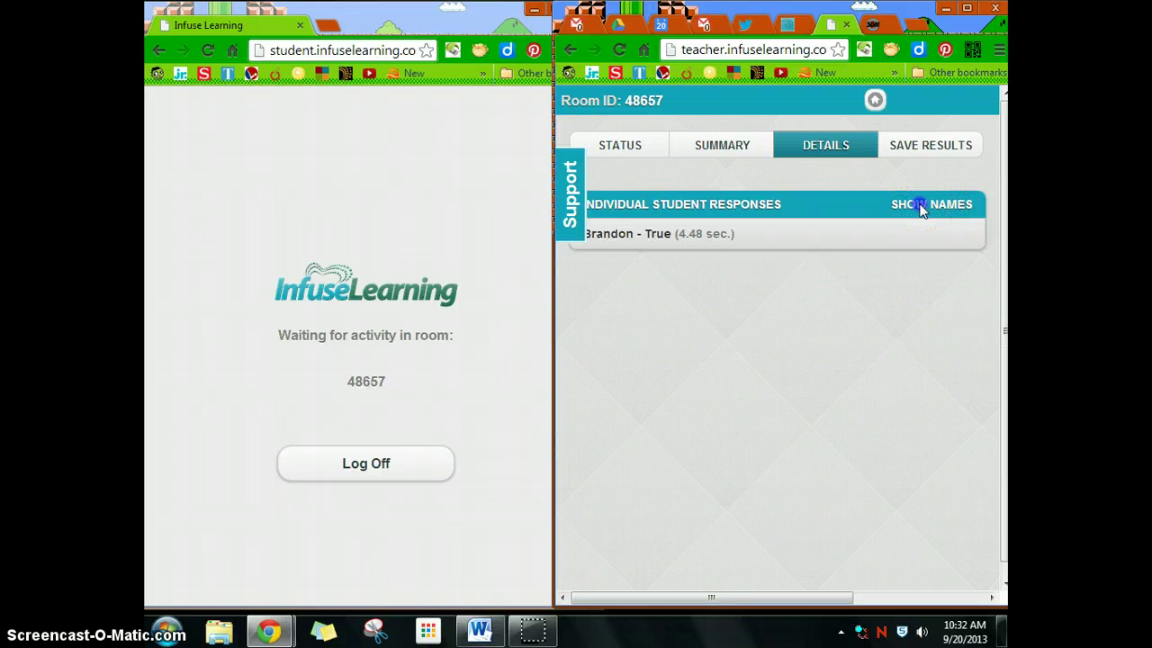
click(920, 206)
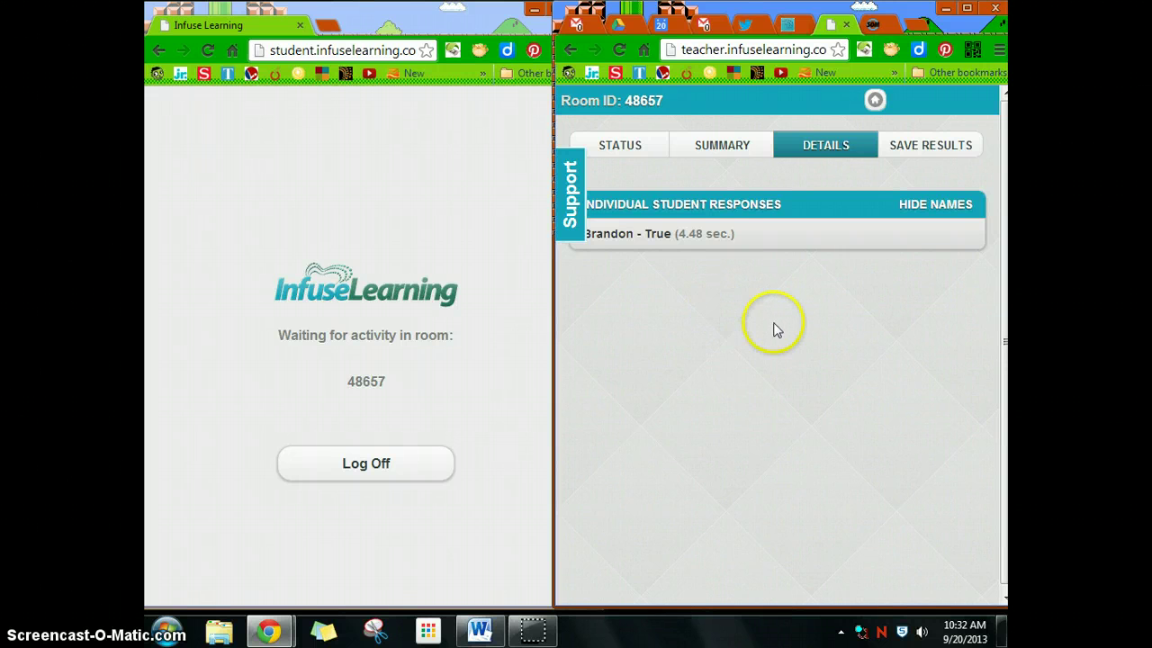
click(621, 150)
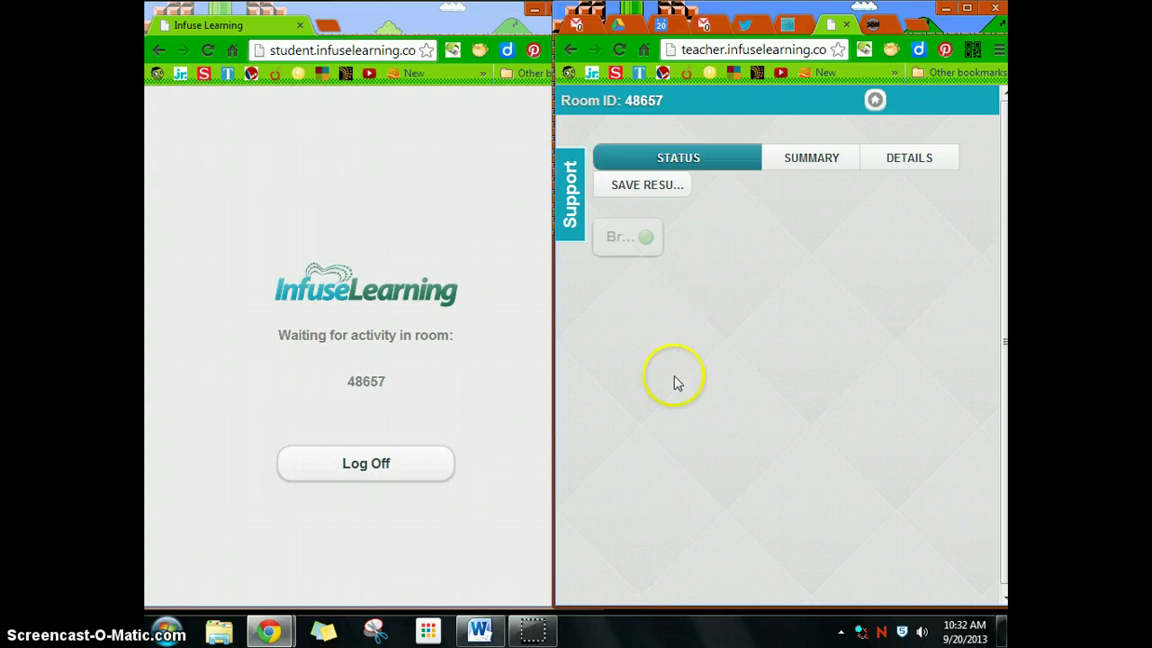
click(966, 8)
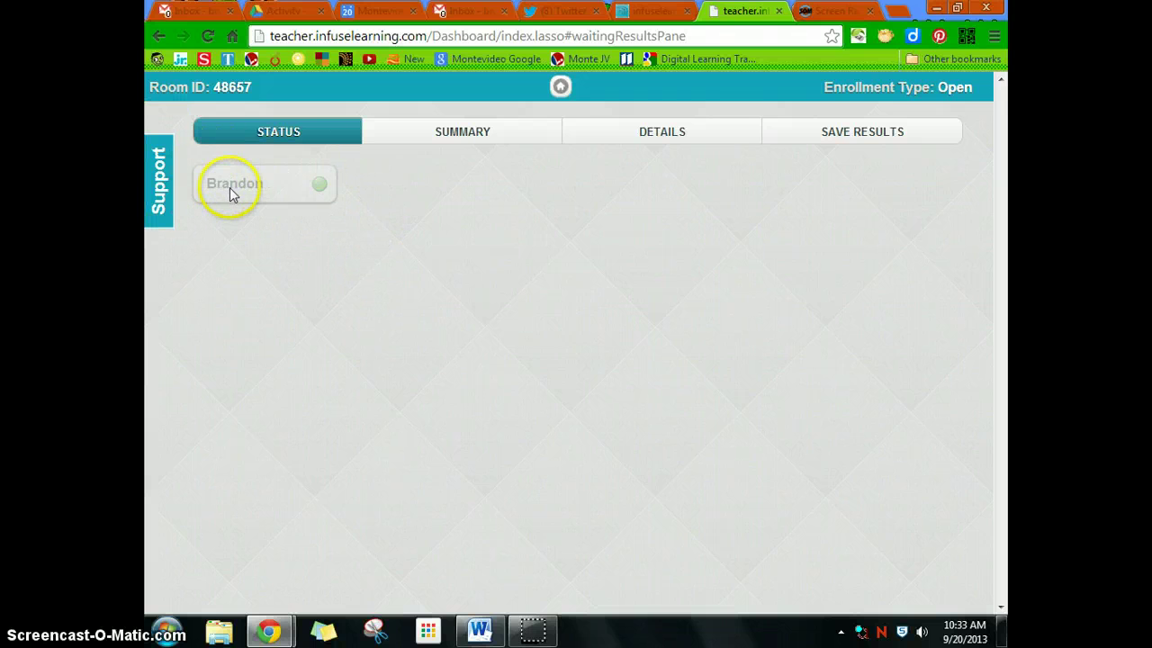
click(958, 9)
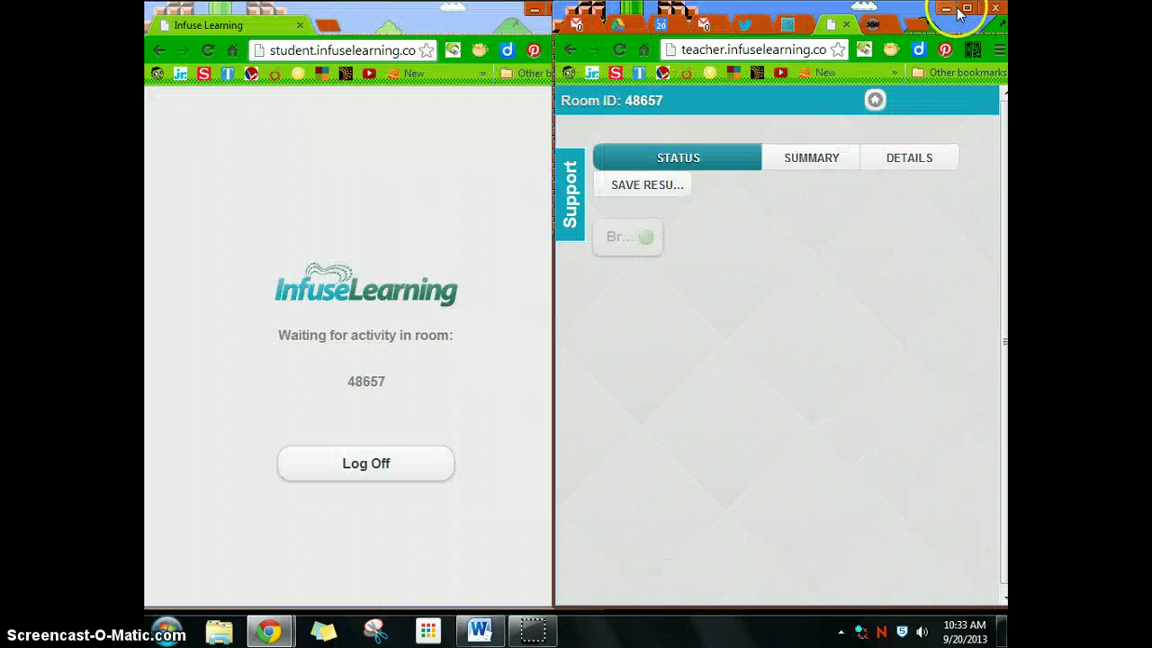
- Launch a Draw Response activity from the teacher home dashboard
click(875, 100)
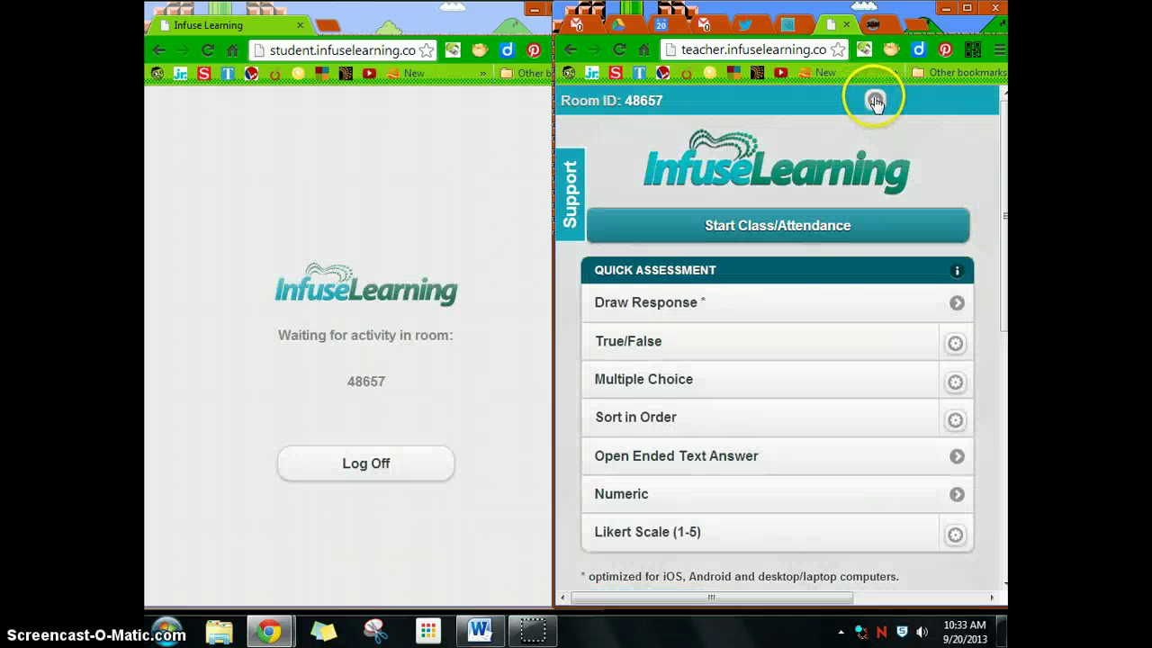
scroll(779, 396, down, 1)
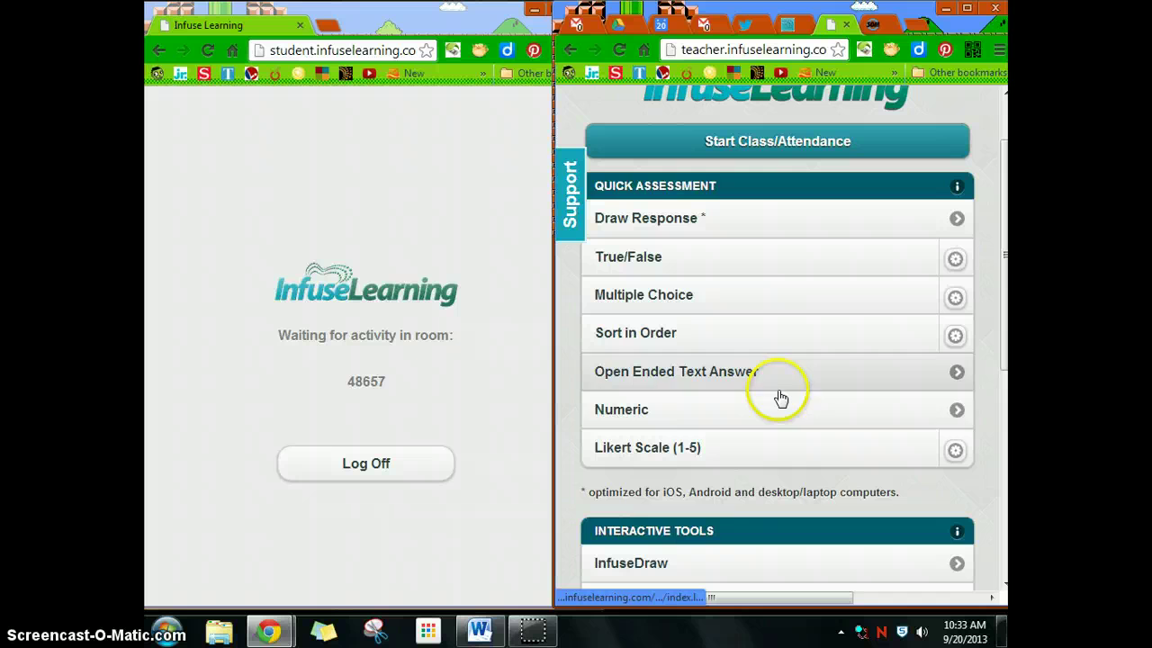
scroll(699, 425, up, 1)
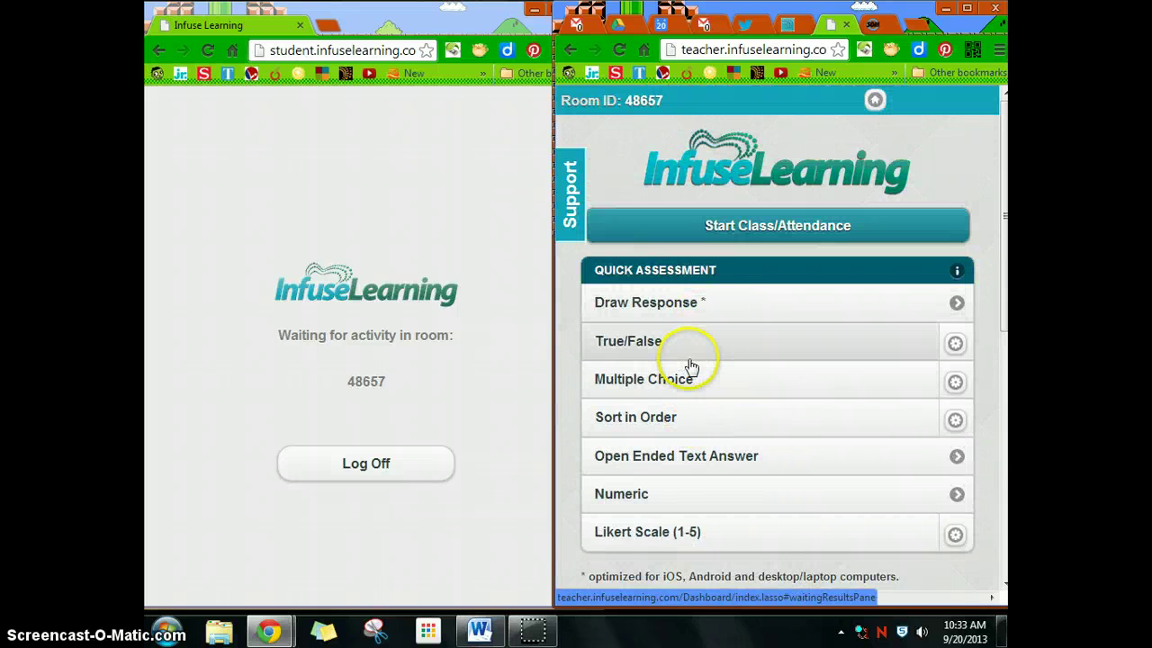
click(715, 299)
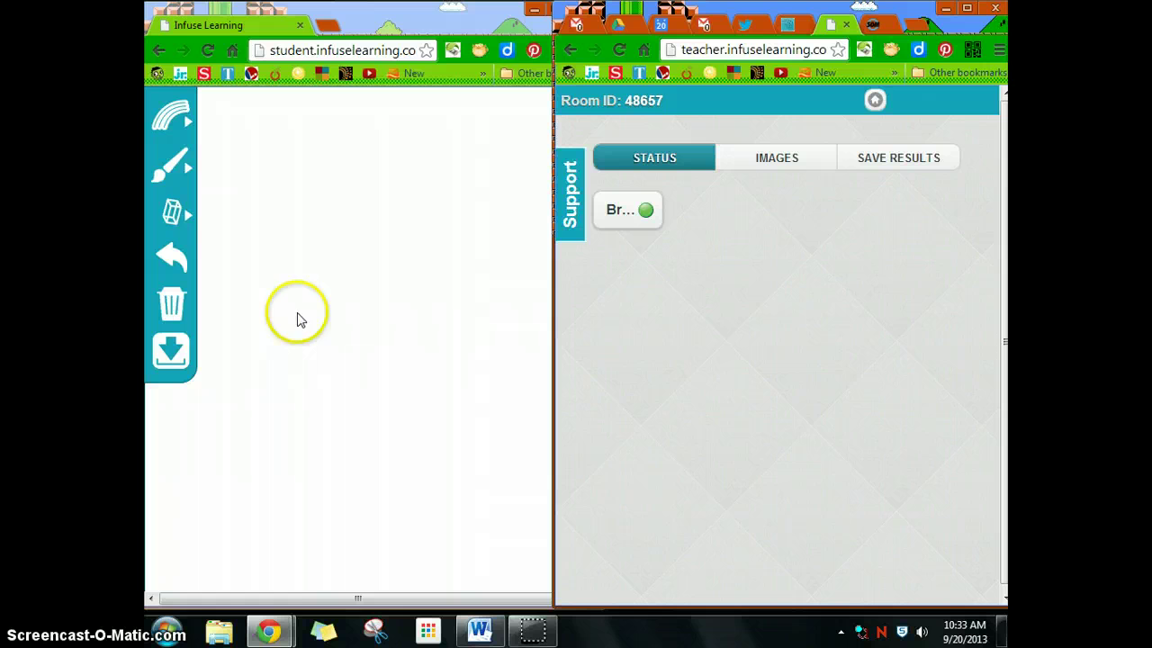
- Draw a red smiley face wearing a top hat on the student canvas and submit it
click(168, 162)
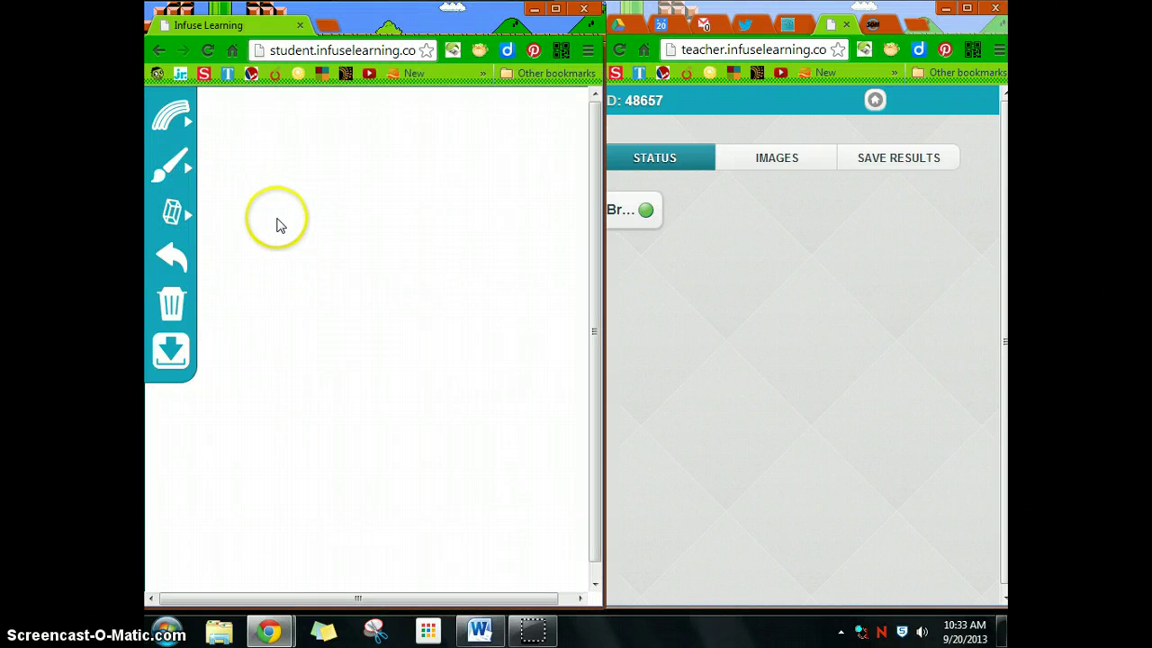
drag(315, 266, 314, 306)
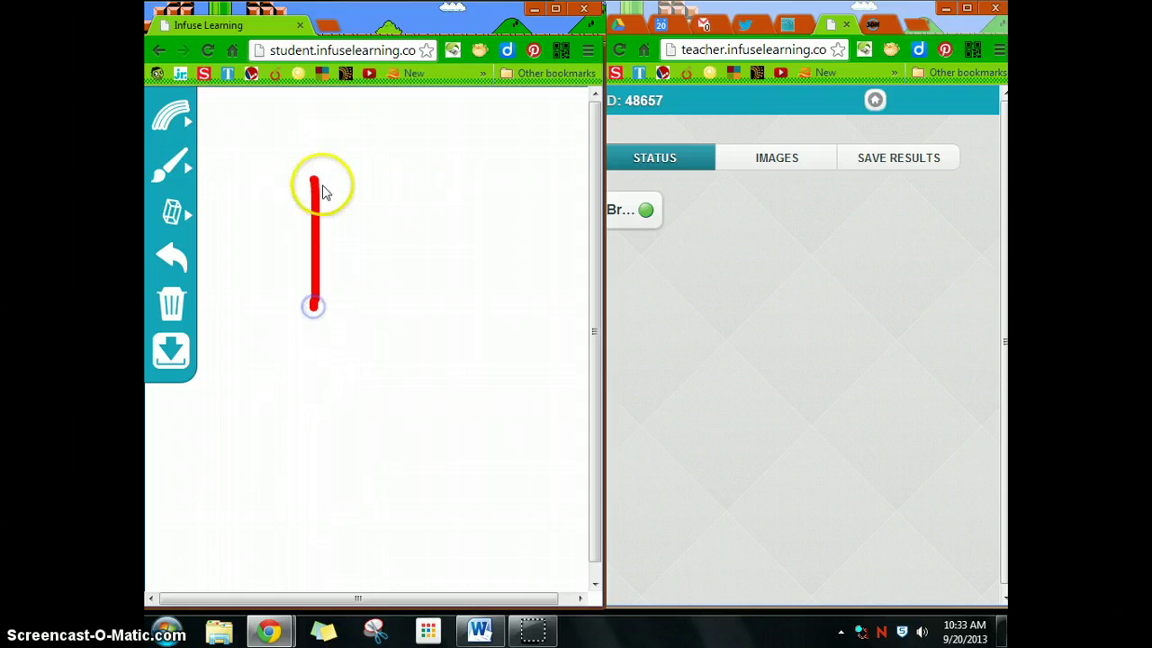
drag(414, 321, 414, 321)
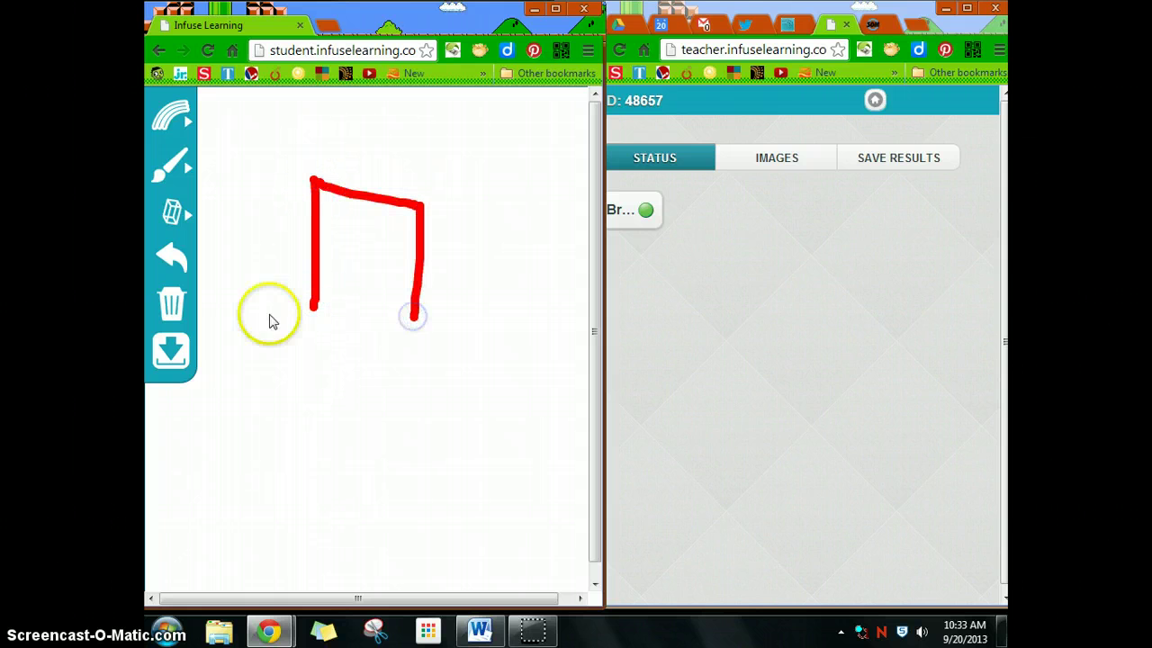
mouse_move(246, 307)
mouse_down()
mouse_move(483, 333)
mouse_move(432, 351)
mouse_up()
click(315, 326)
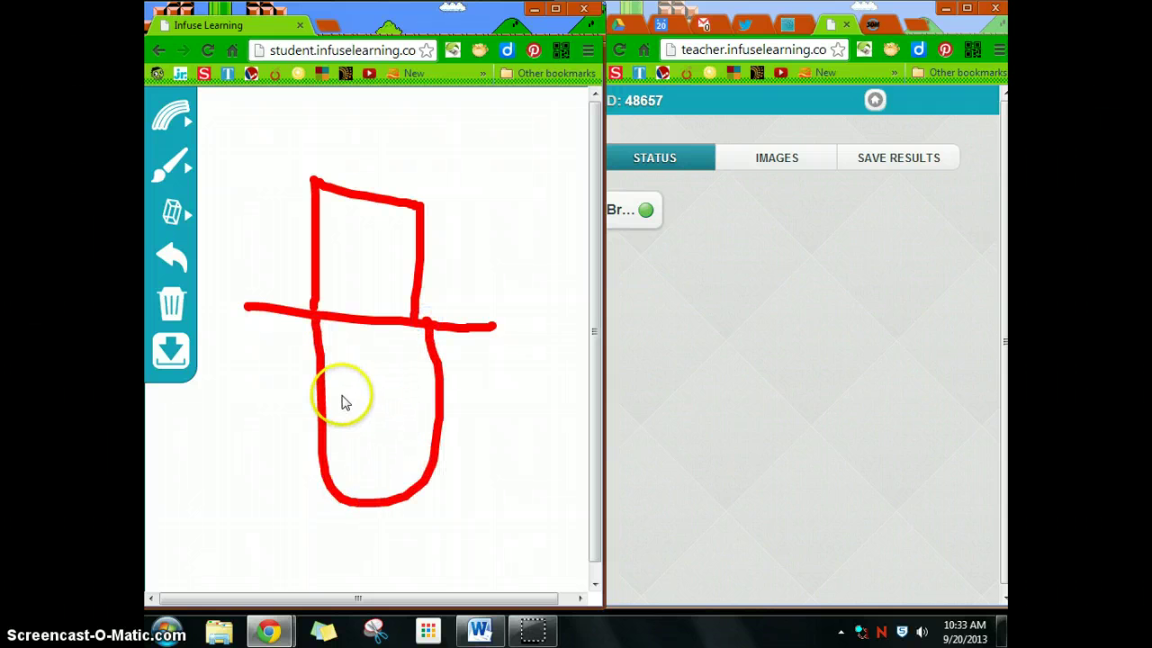
click(347, 381)
click(391, 381)
click(370, 415)
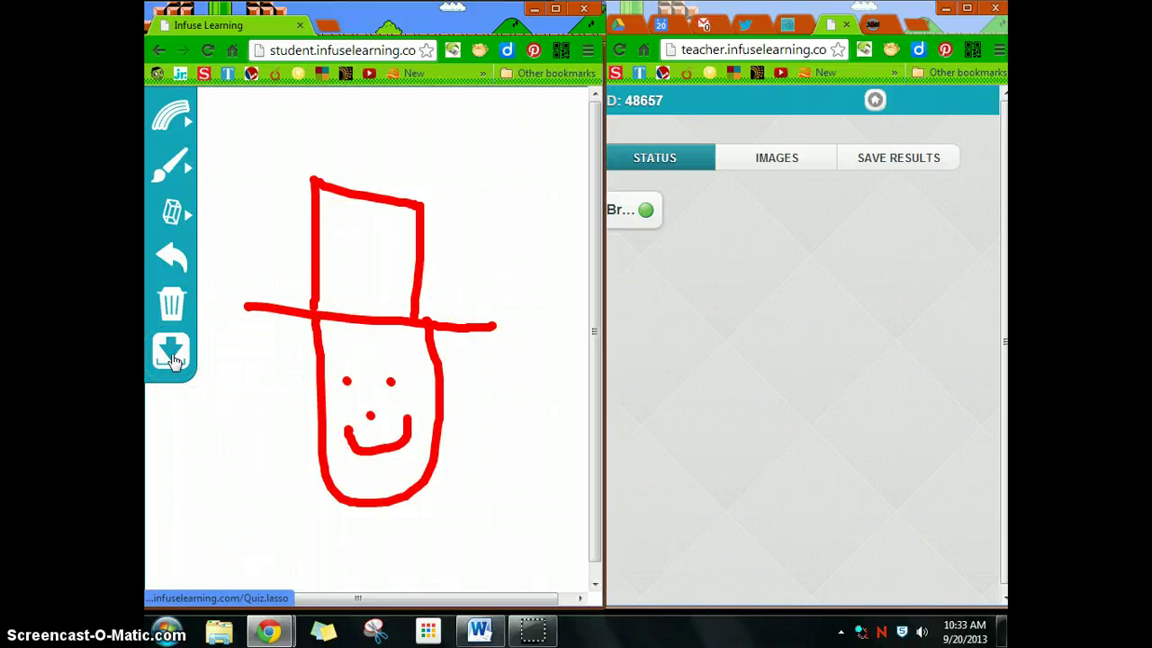
click(173, 355)
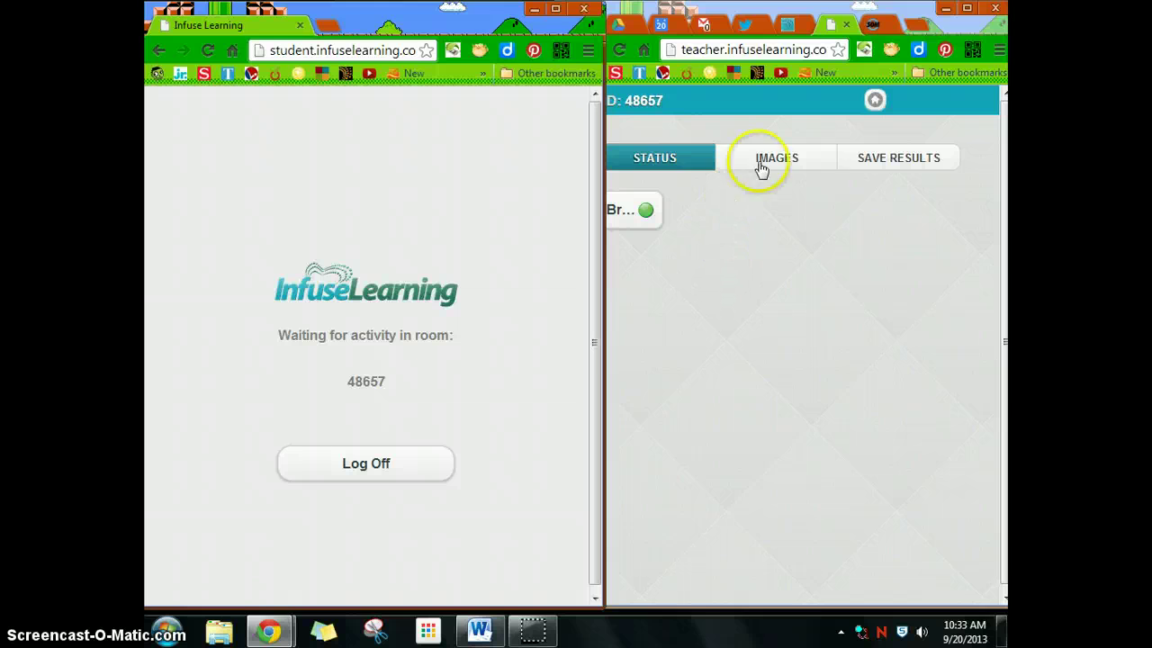
- View the top-hat drawing under IMAGES and dismiss its right-click menu
click(762, 162)
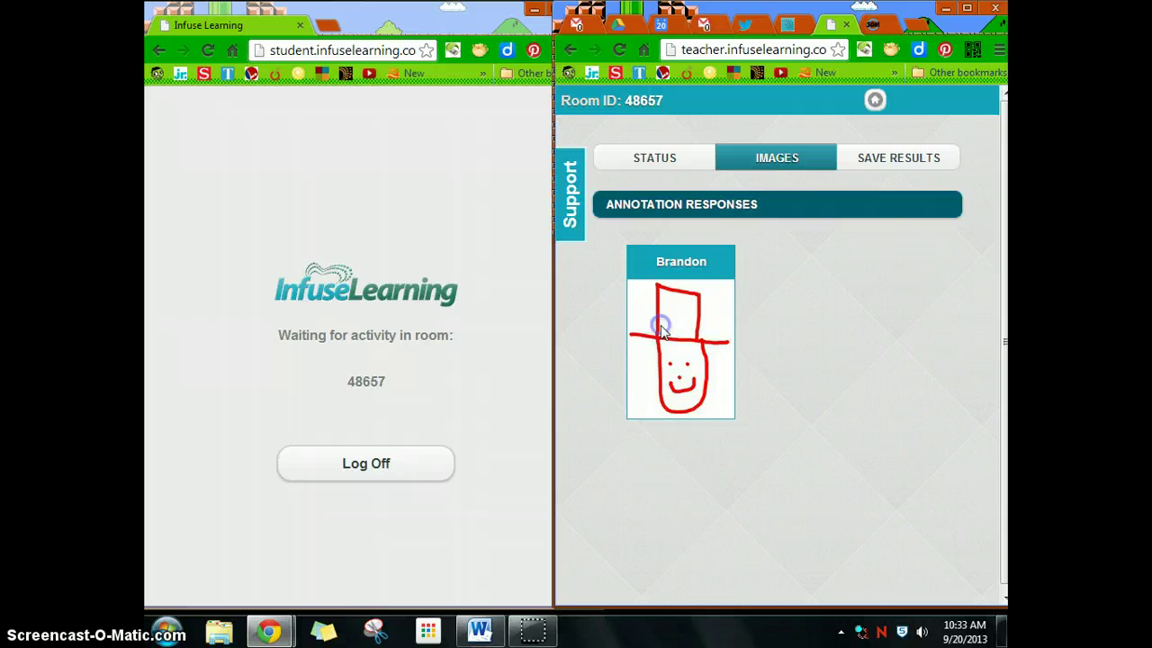
drag(758, 393, 774, 544)
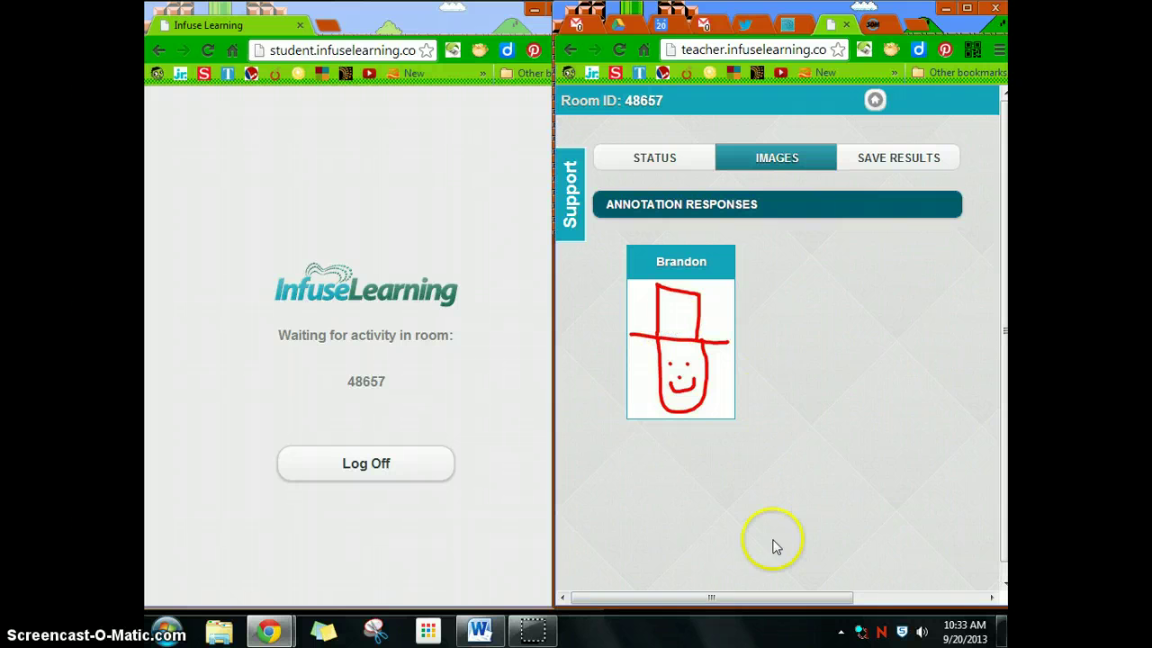
mouse_move(774, 596)
mouse_down()
mouse_move(823, 597)
mouse_move(762, 591)
mouse_up()
click(720, 334)
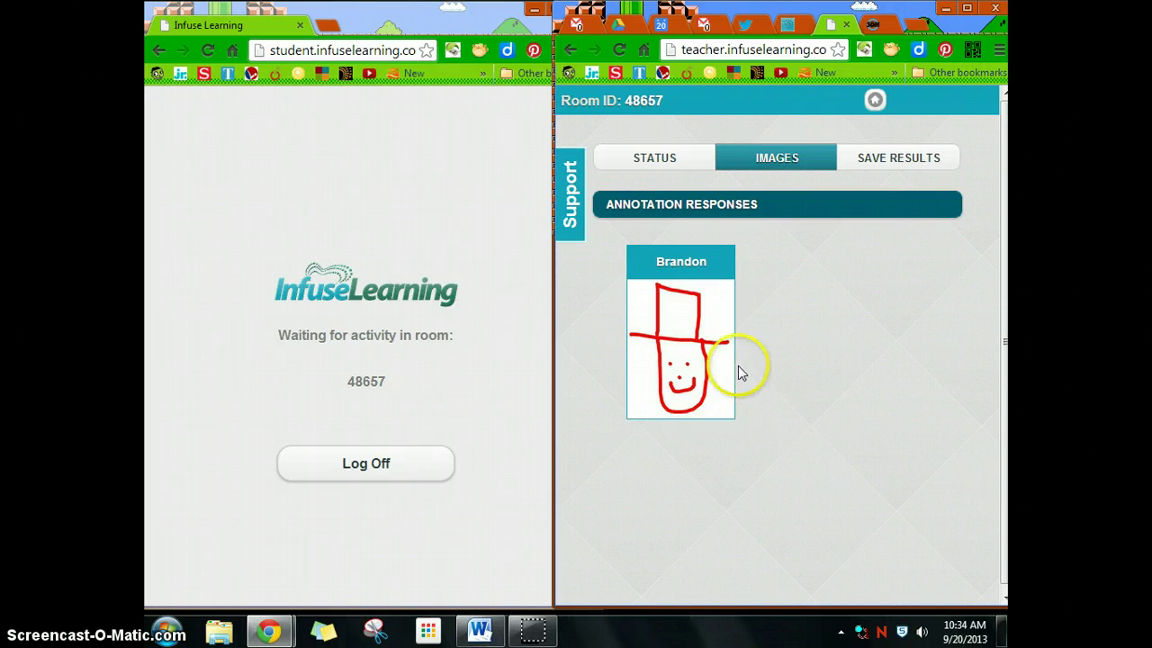
click(697, 353)
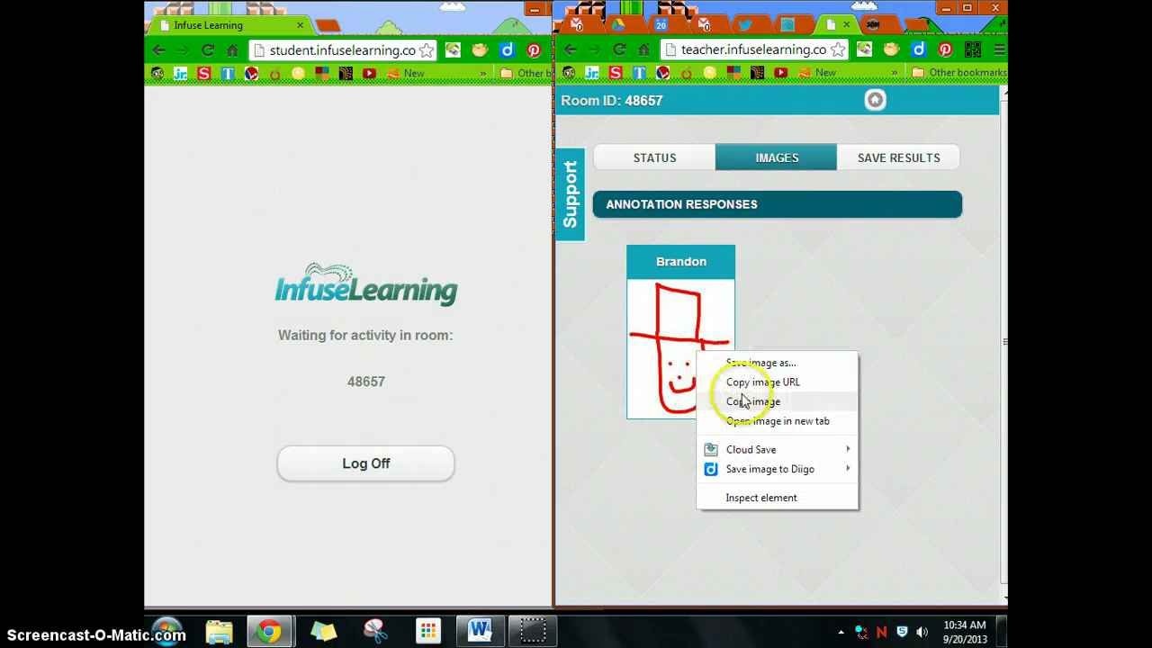
click(804, 291)
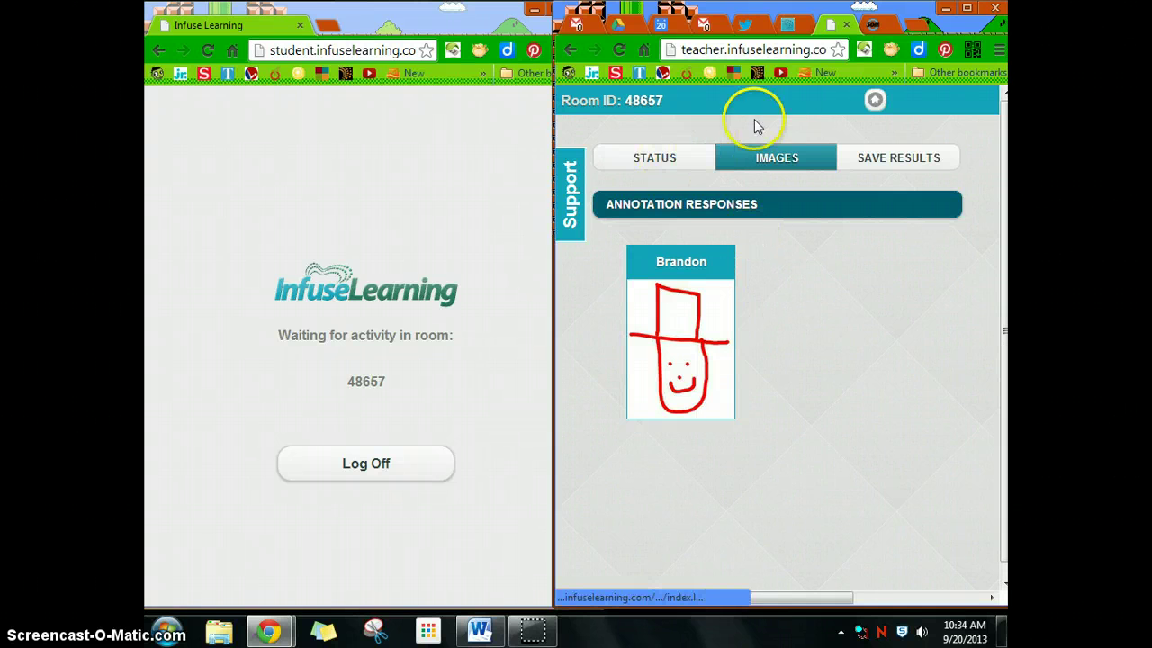
- Set Multiple Choice answers to A - C with single response
click(874, 99)
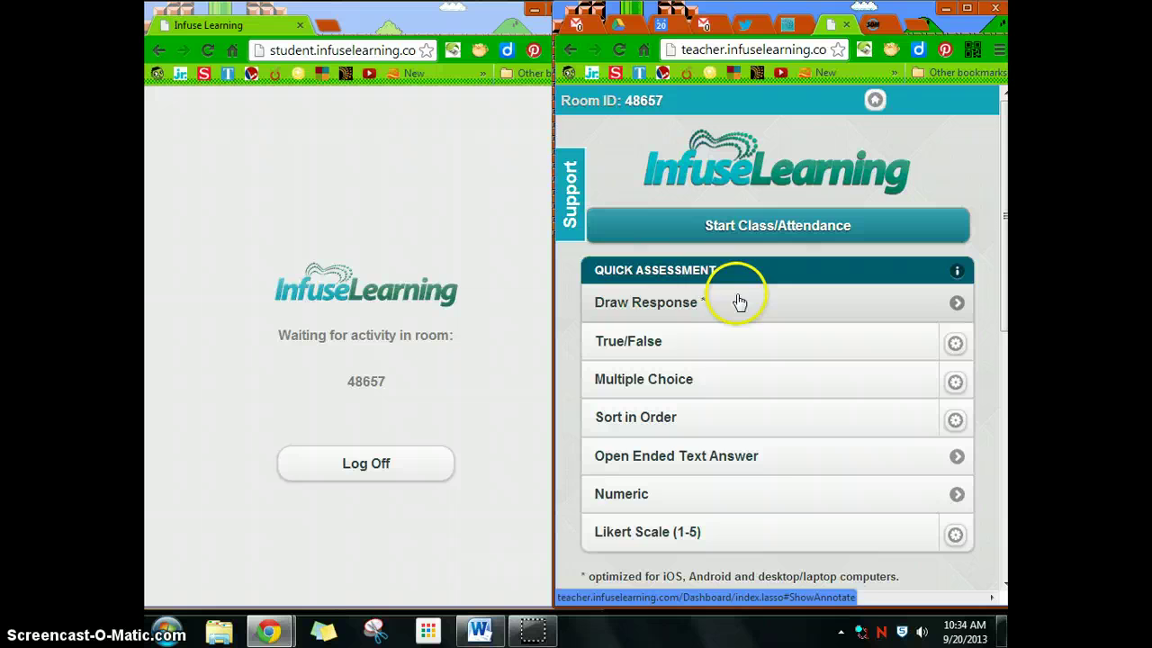
drag(1007, 187, 1010, 232)
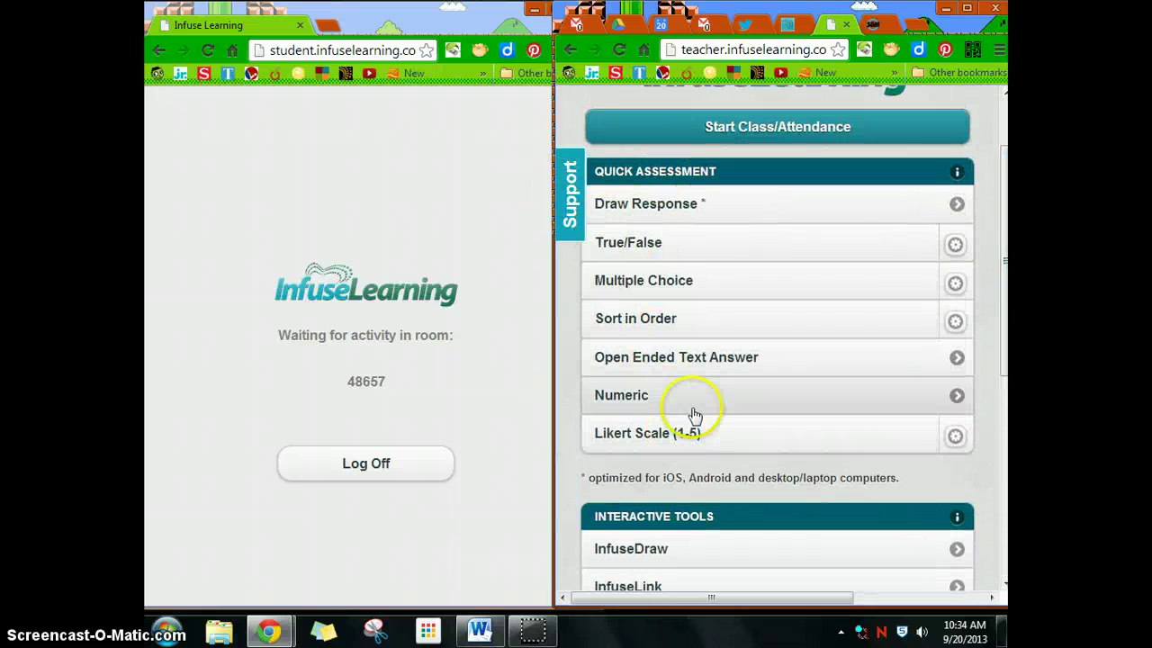
click(954, 284)
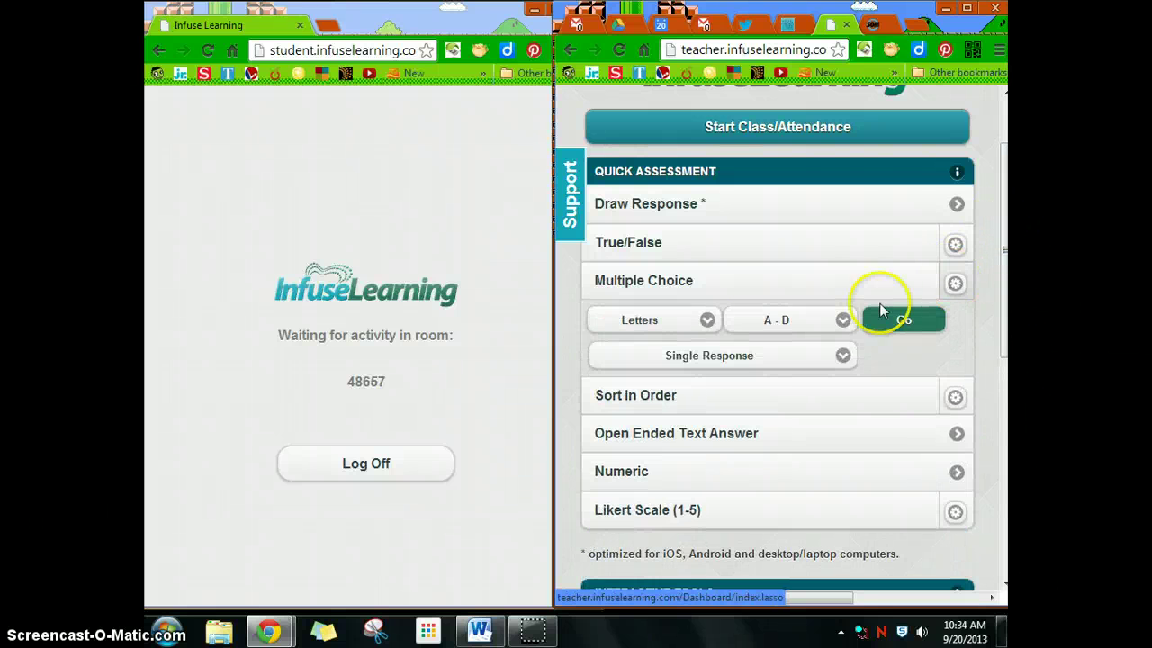
click(793, 321)
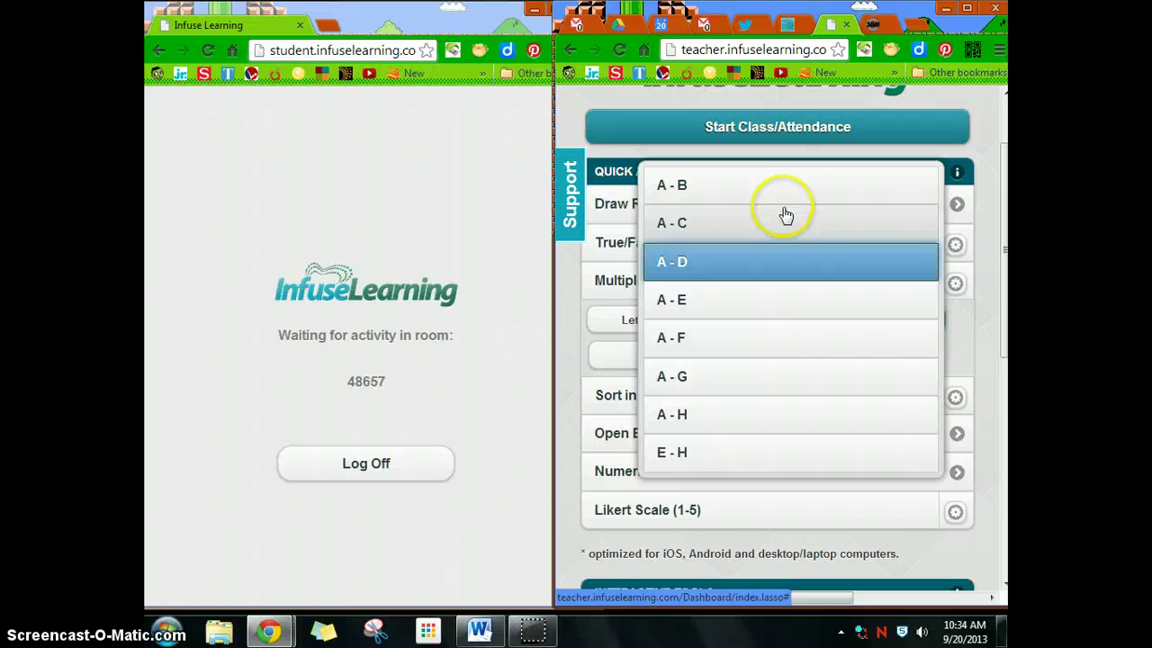
click(784, 216)
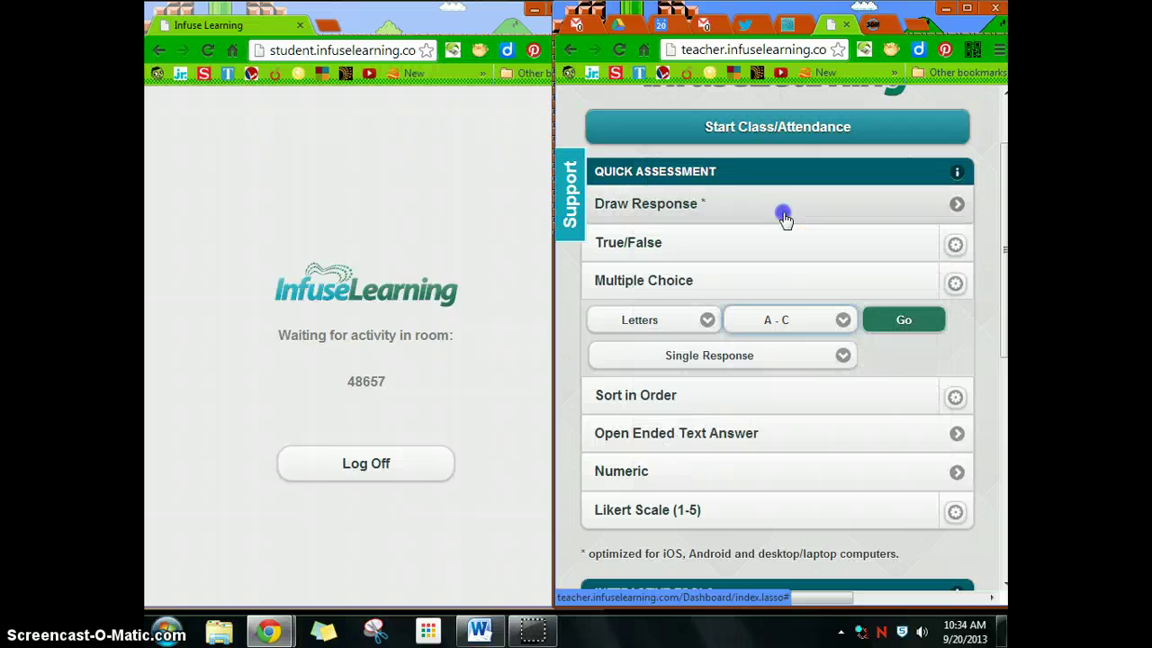
click(789, 358)
click(792, 333)
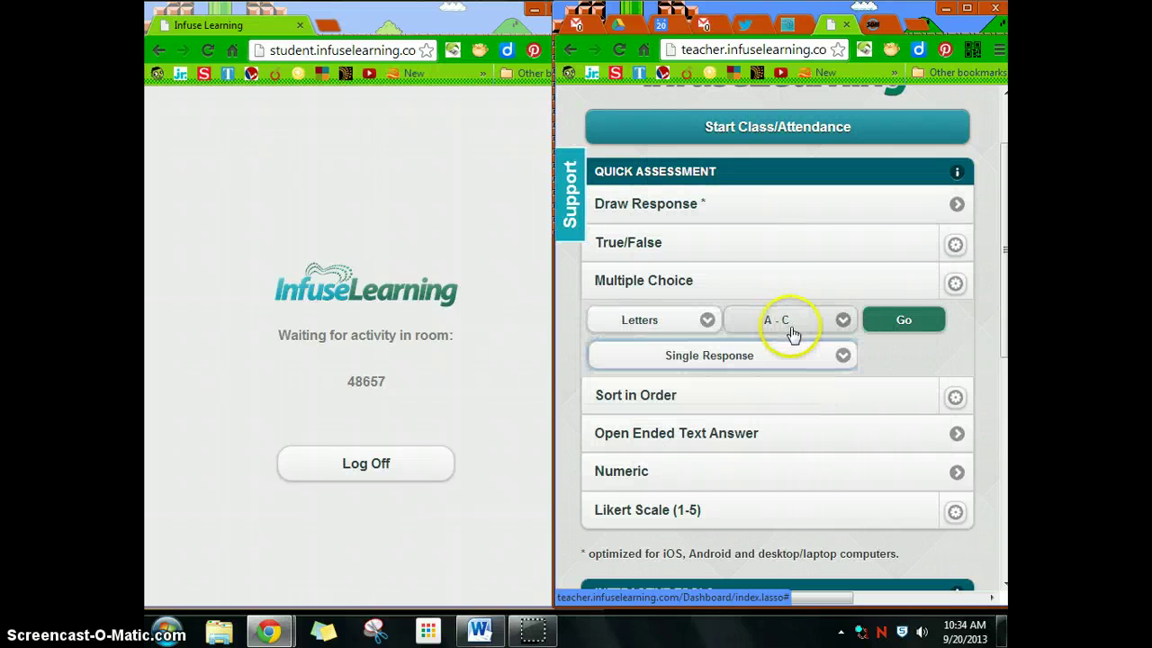
- Keep True/False/Don't Know as the answer set and scroll down to Interactive Tools
click(955, 244)
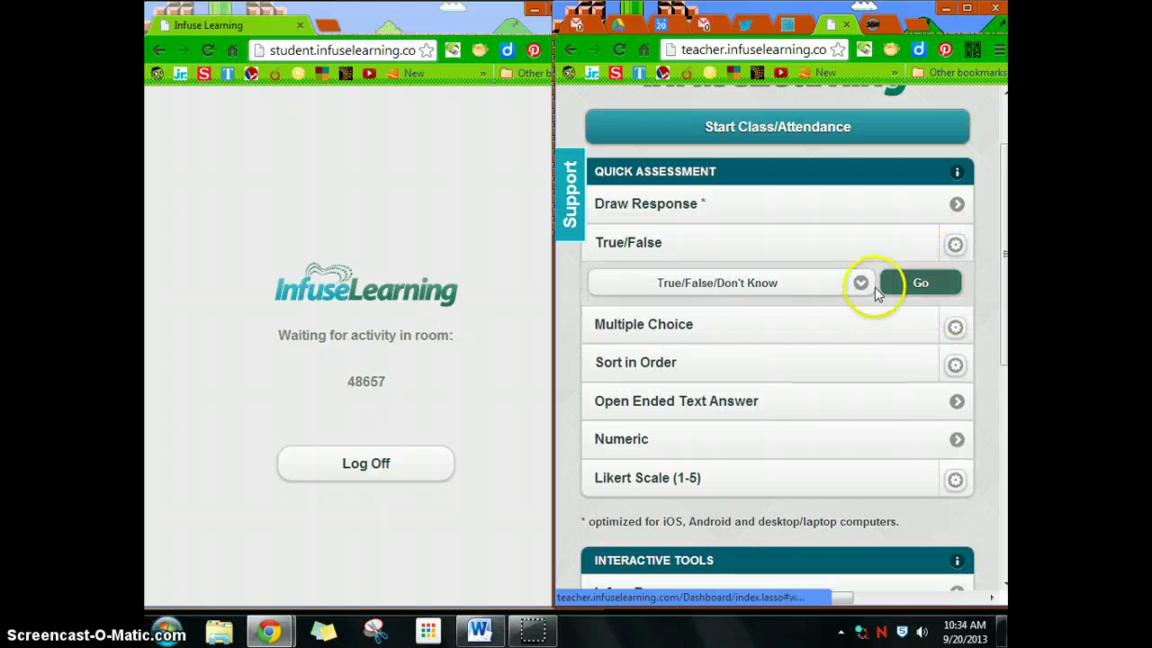
click(862, 283)
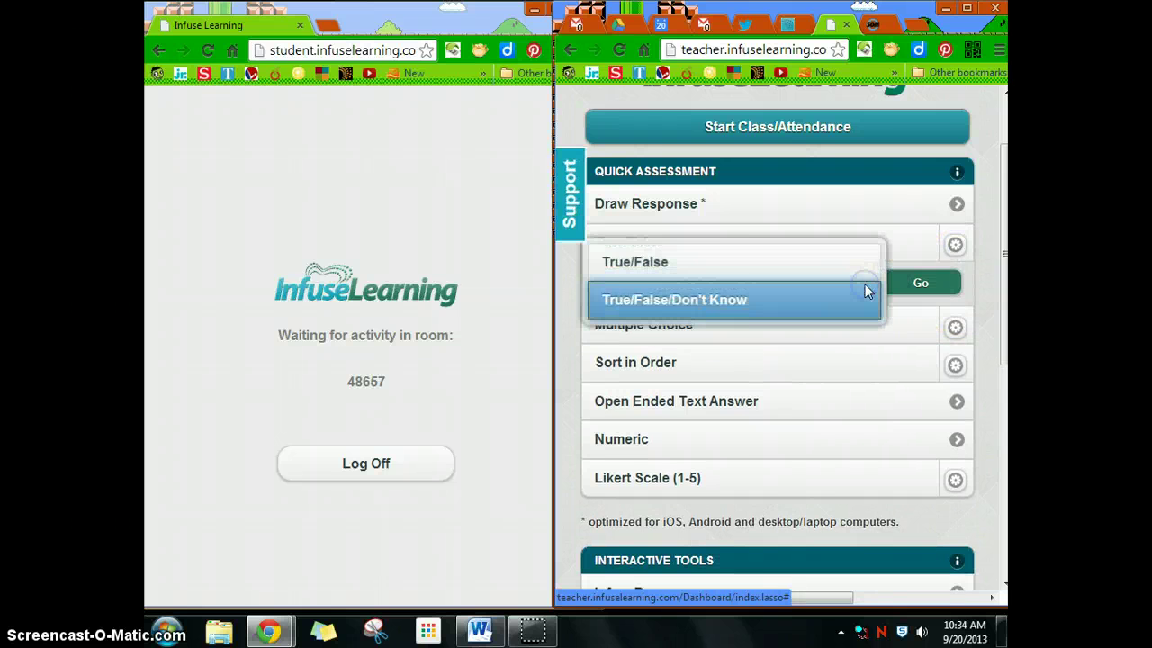
click(956, 245)
click(941, 283)
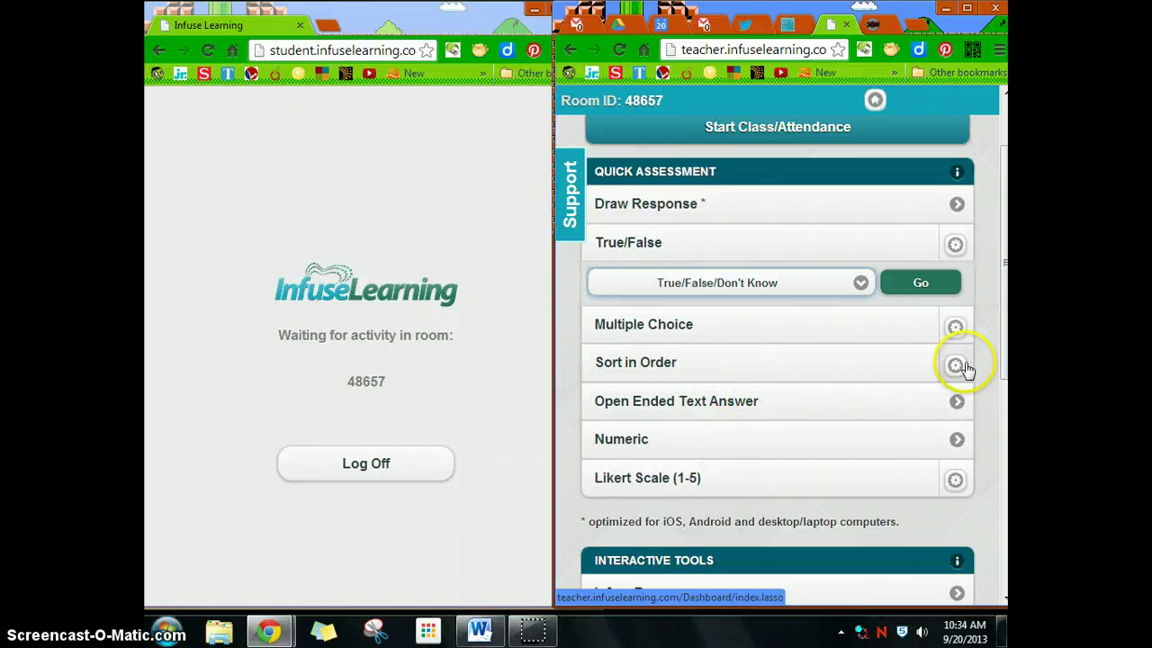
scroll(813, 368, down, 2)
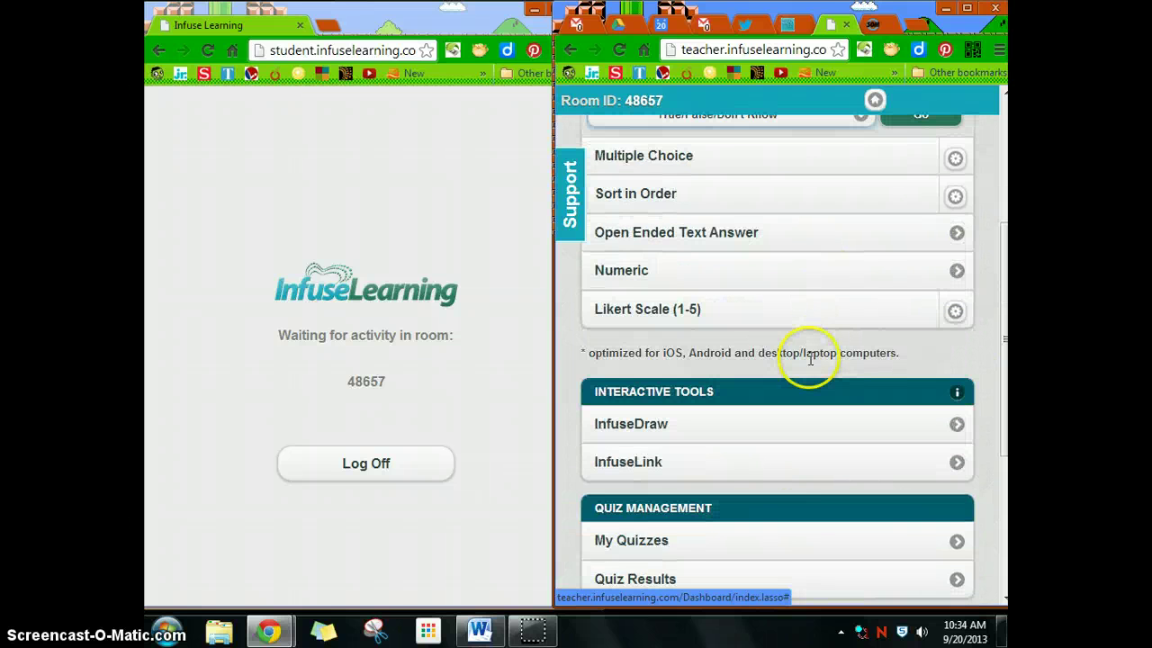
drag(1008, 309, 1008, 386)
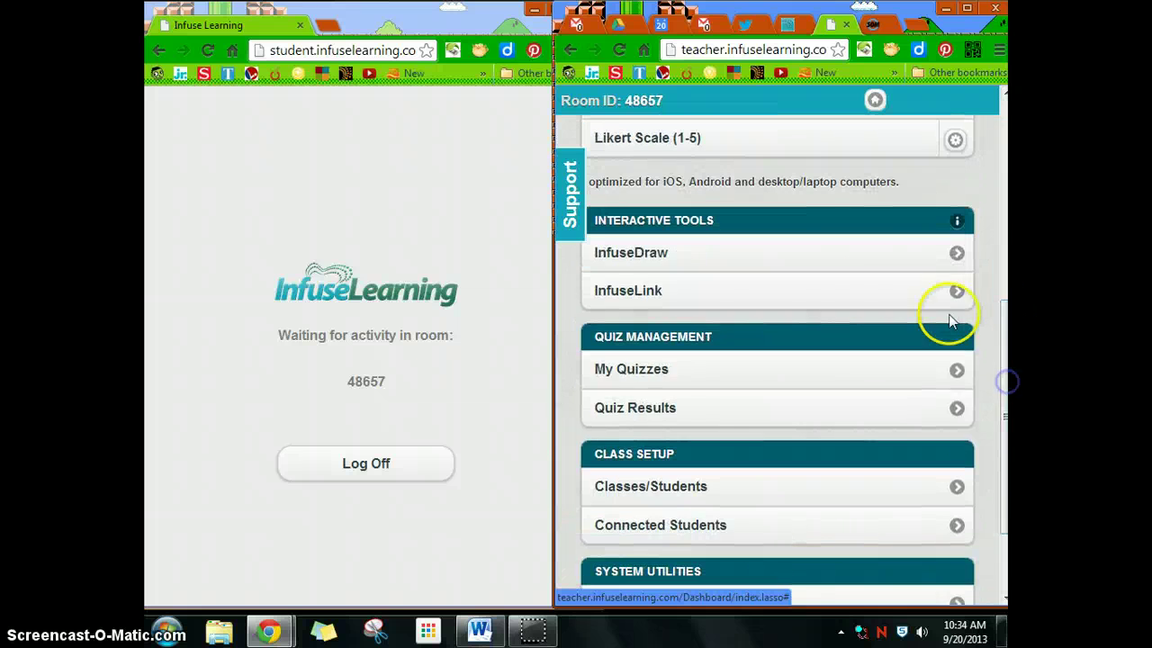
- Draw a red "1+1=" on the InfuseDraw whiteboard
click(700, 256)
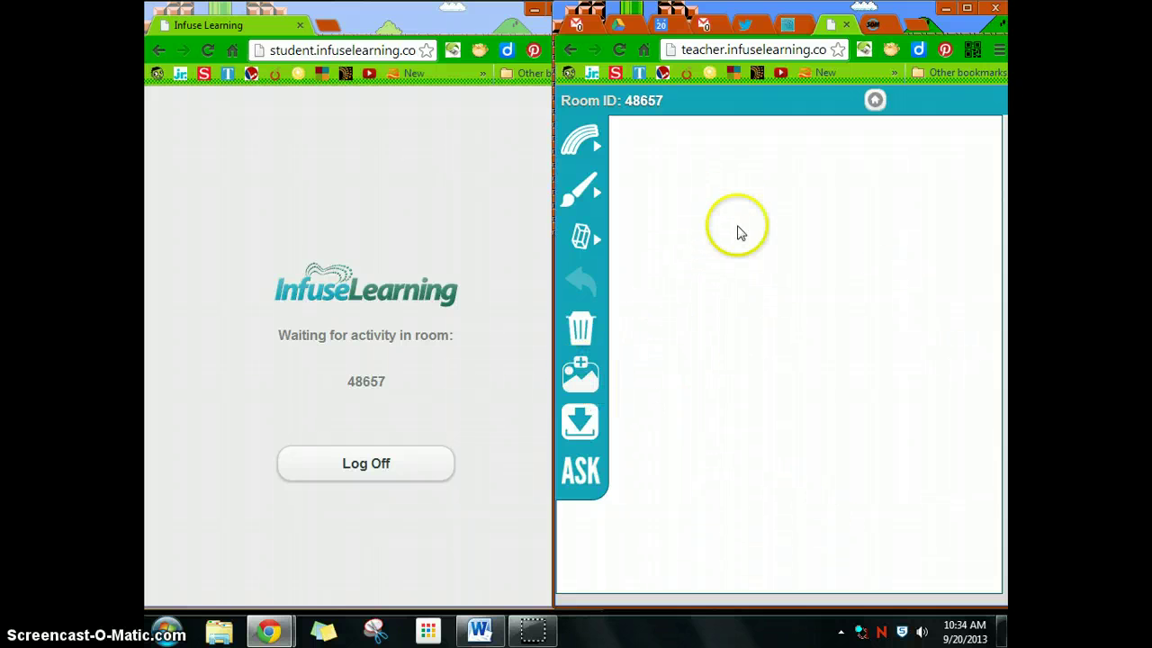
click(590, 187)
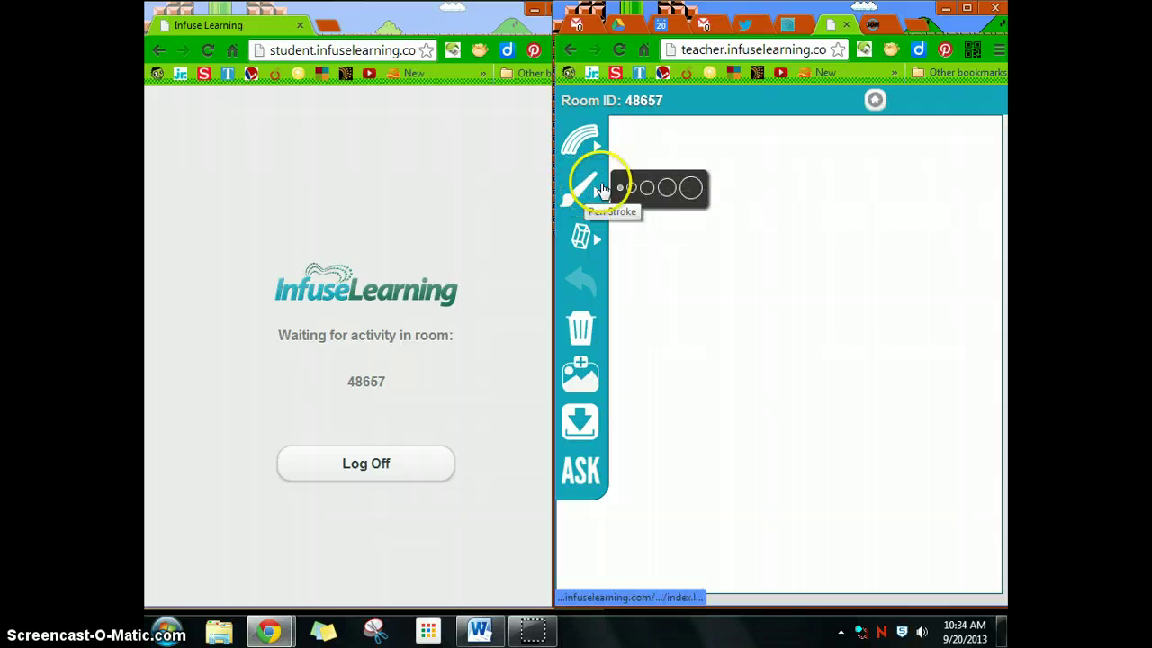
click(690, 297)
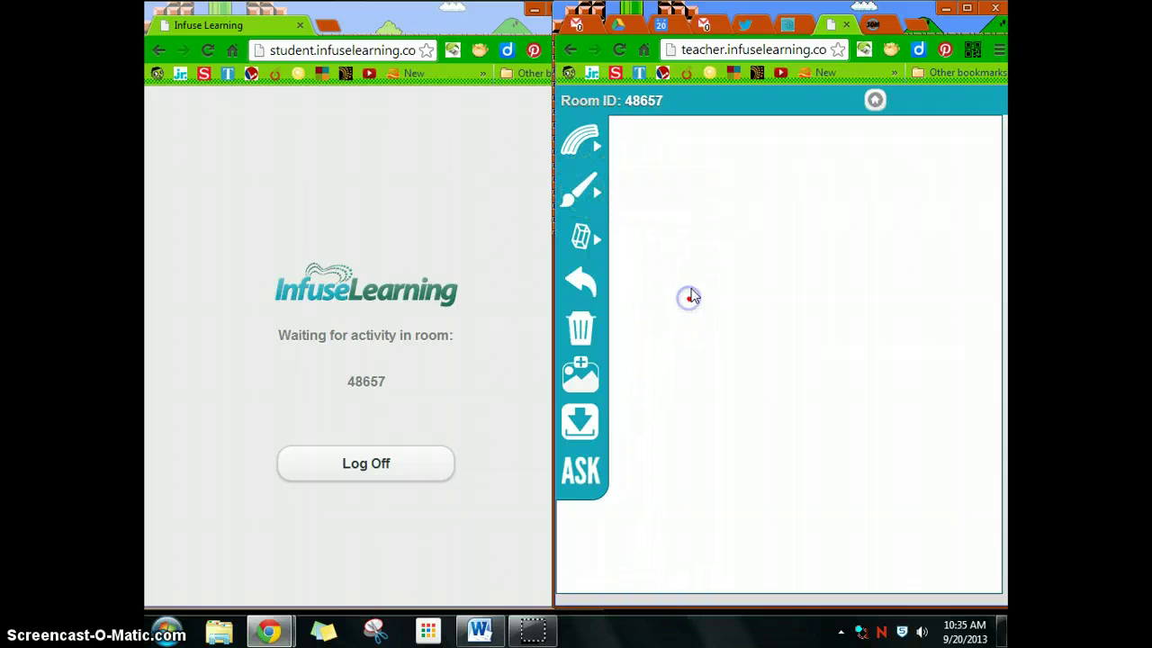
drag(743, 255, 743, 351)
drag(725, 307, 781, 297)
drag(824, 259, 886, 262)
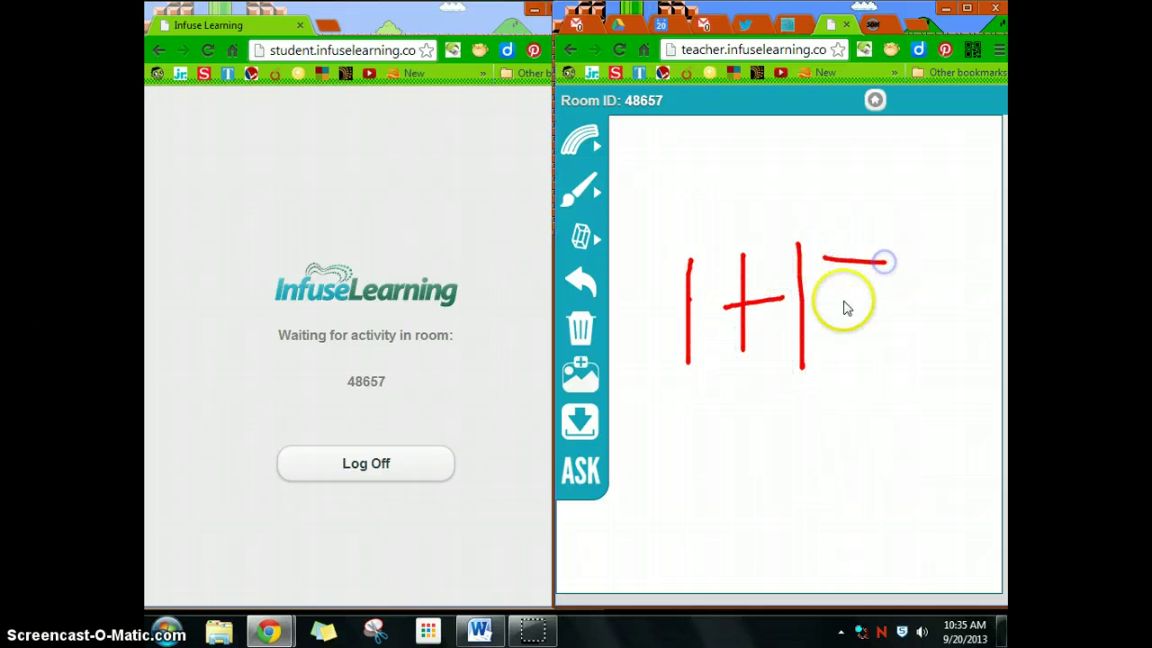
drag(842, 306, 889, 307)
- Cancel the Save As dialog and send the drawing to students as a Draw question
click(591, 466)
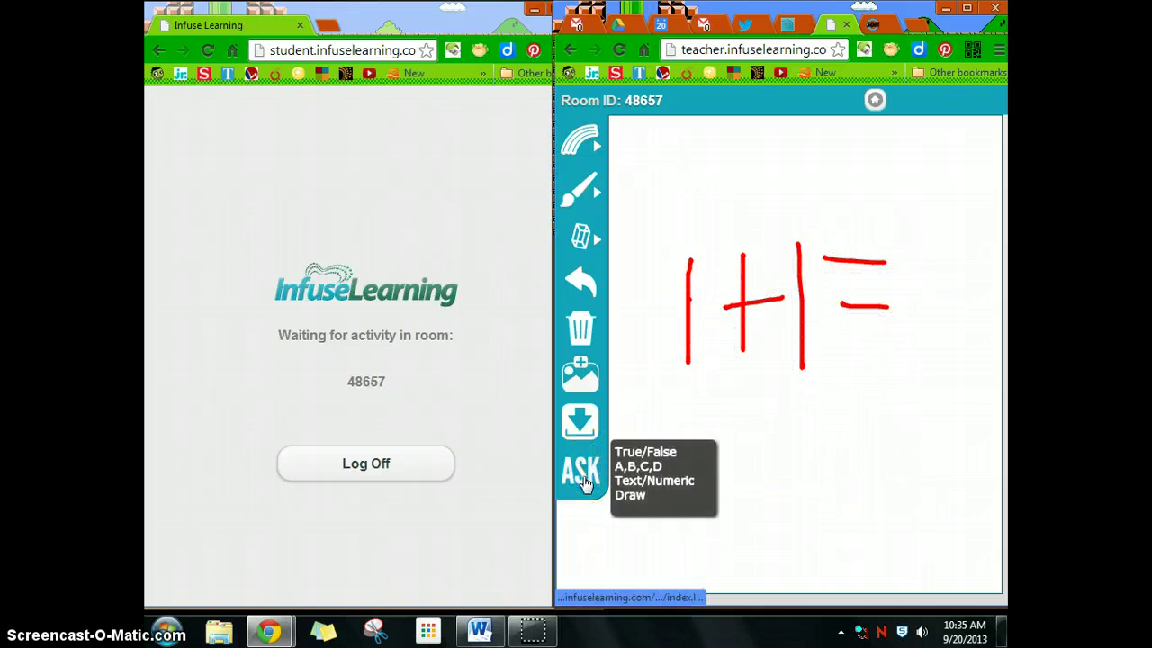
click(581, 447)
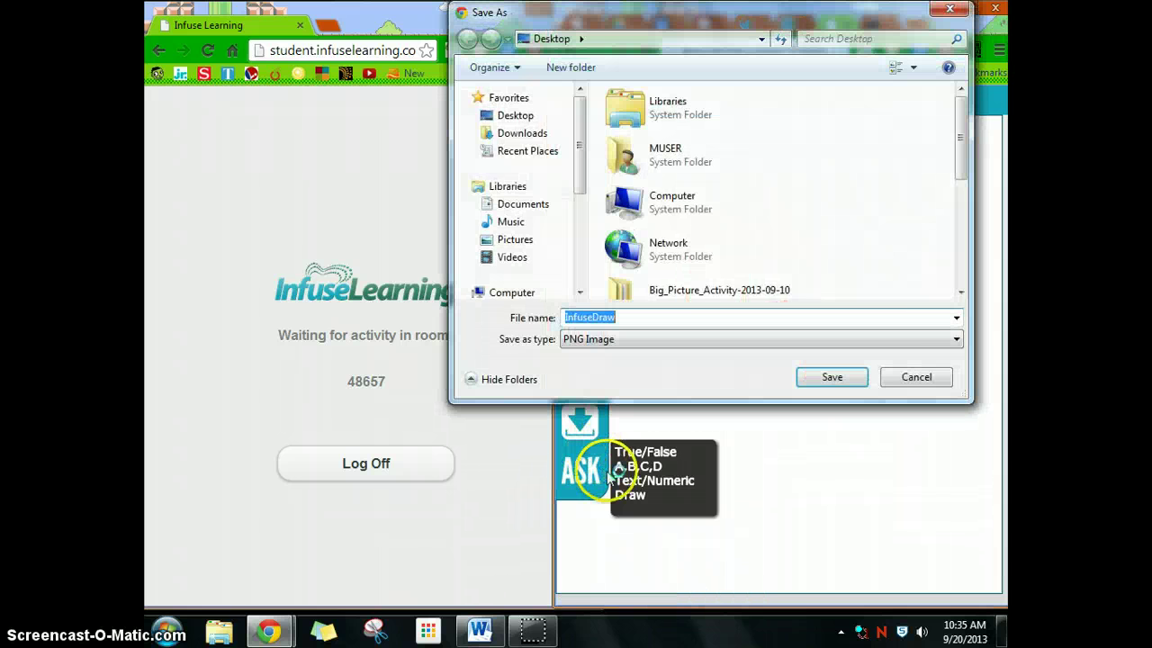
click(940, 378)
click(629, 494)
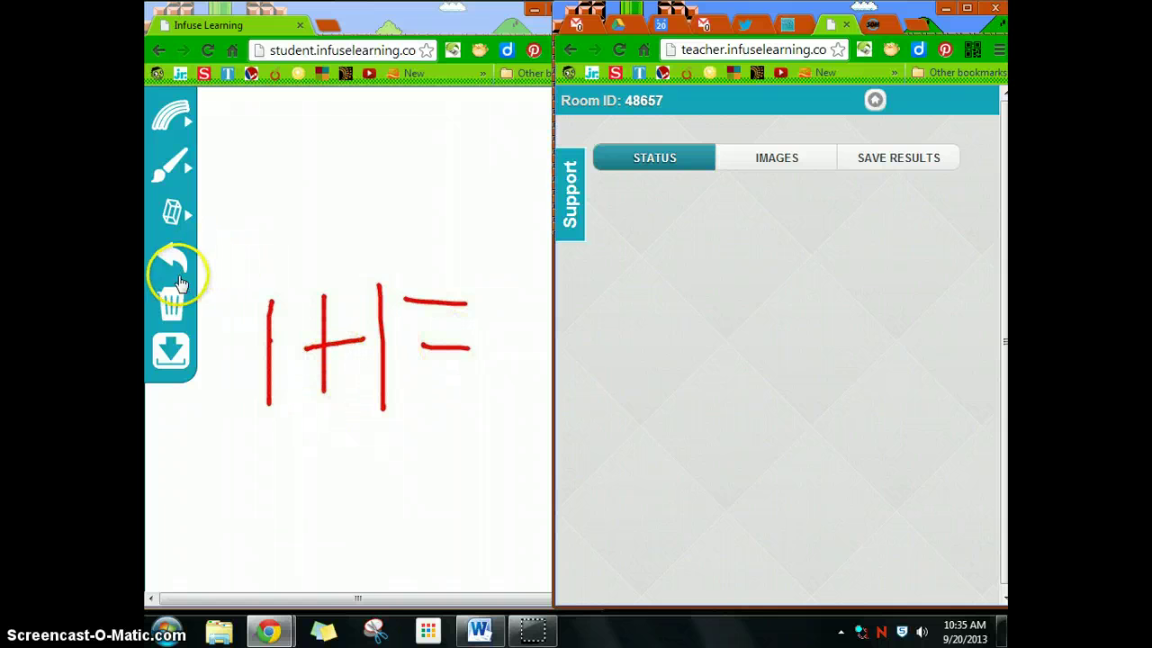
- As the student, add the 2, underline "1+1=2", and submit the drawing
click(183, 172)
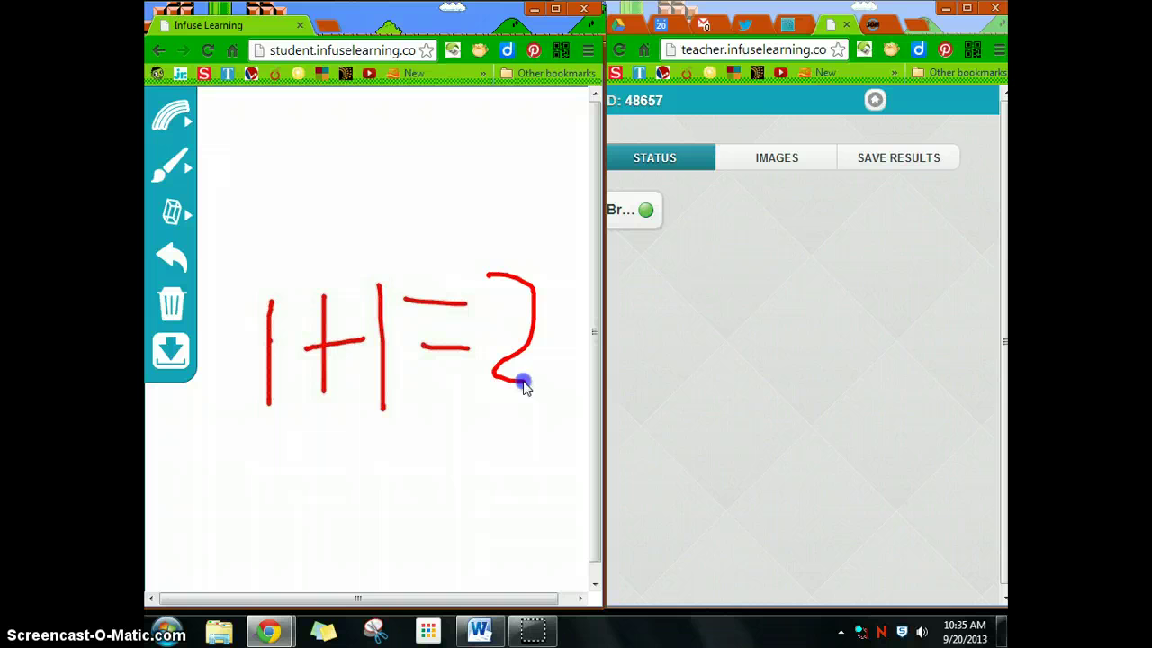
drag(525, 384, 549, 391)
drag(388, 455, 432, 454)
click(479, 455)
drag(280, 493, 437, 509)
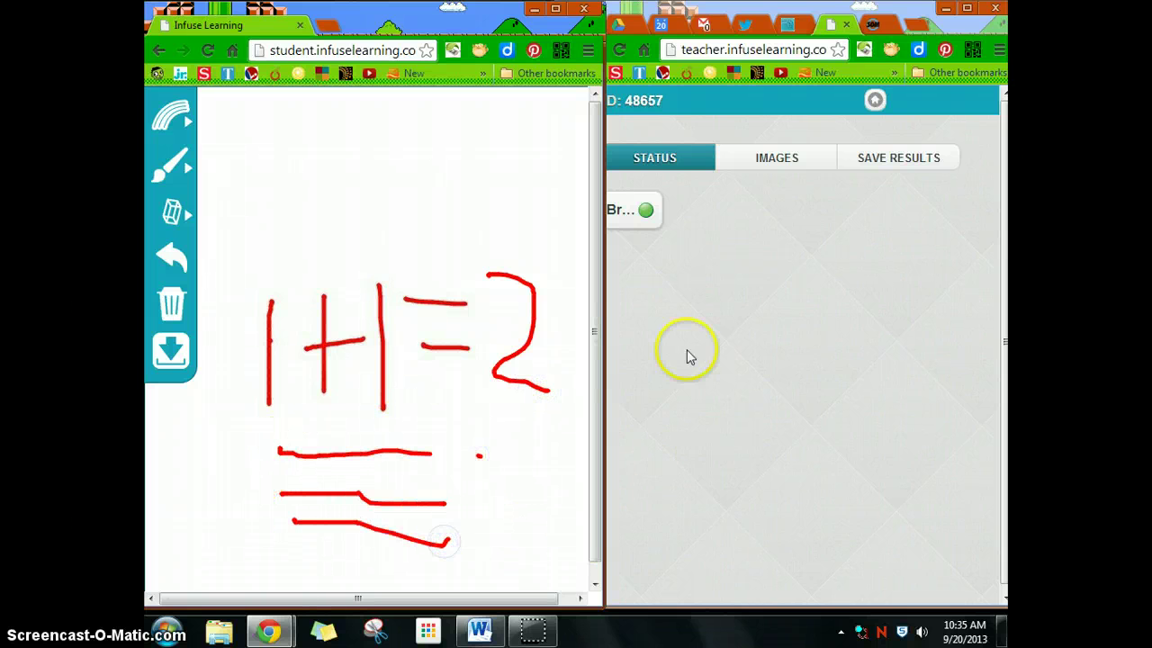
click(185, 352)
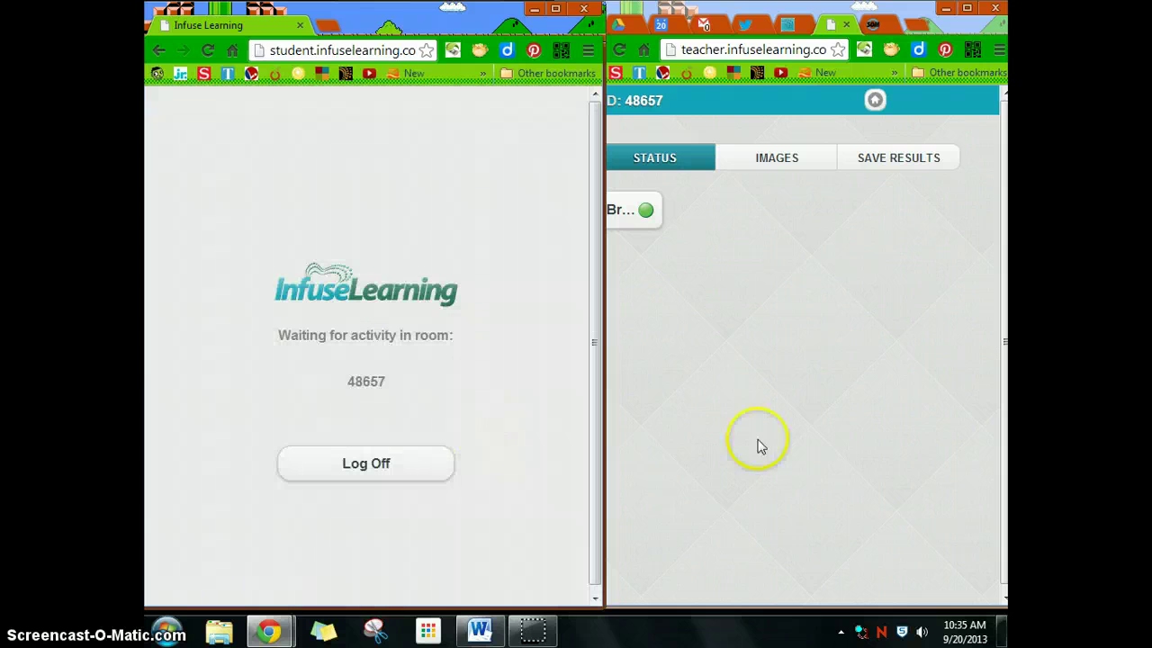
- Check the drawing in the teacher's IMAGES, then return home to Interactive Tools
click(747, 164)
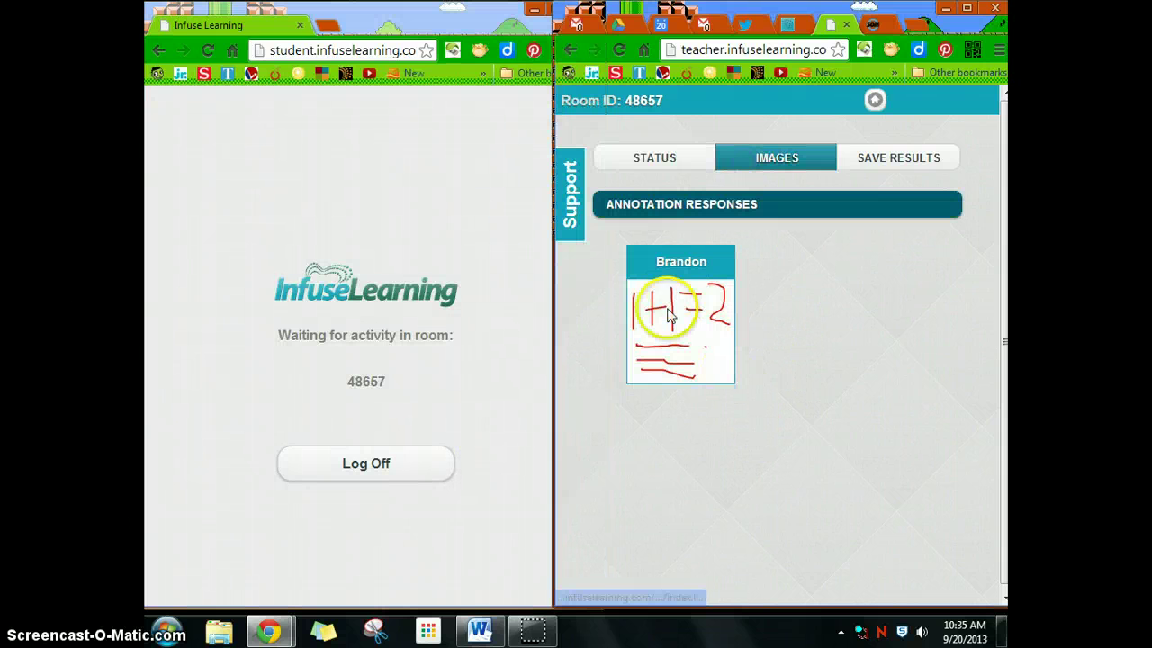
click(875, 100)
drag(1005, 226, 1007, 369)
click(644, 330)
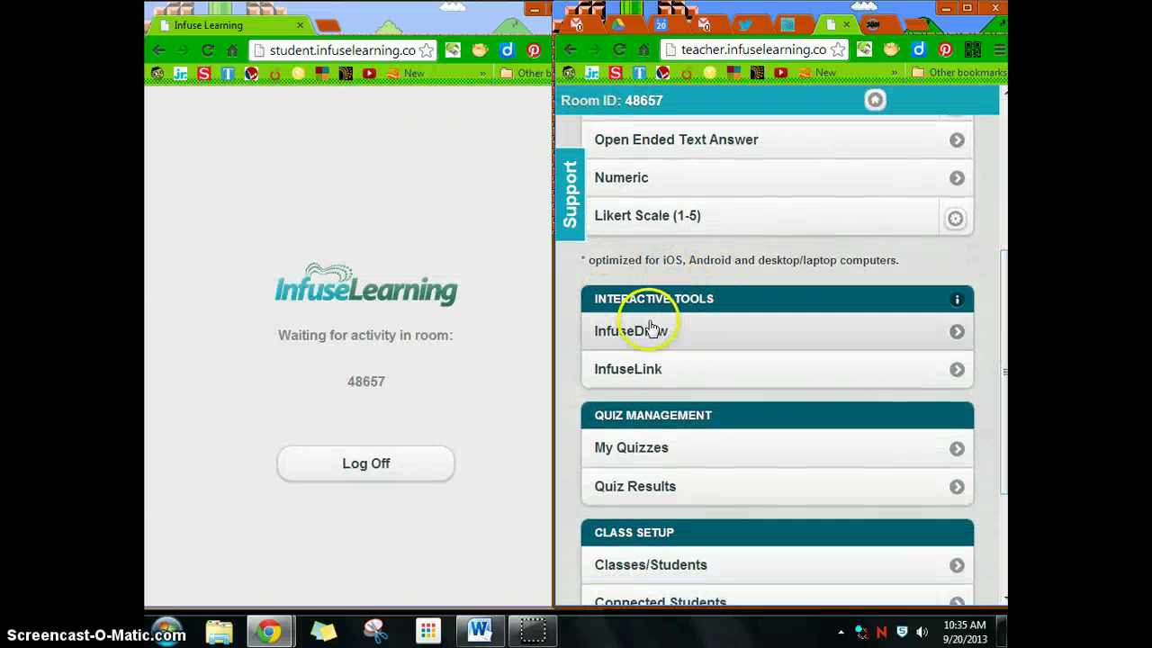
- Clear InfuseDraw, draw a red oval with the smallest brush, and ask it as Draw
click(712, 334)
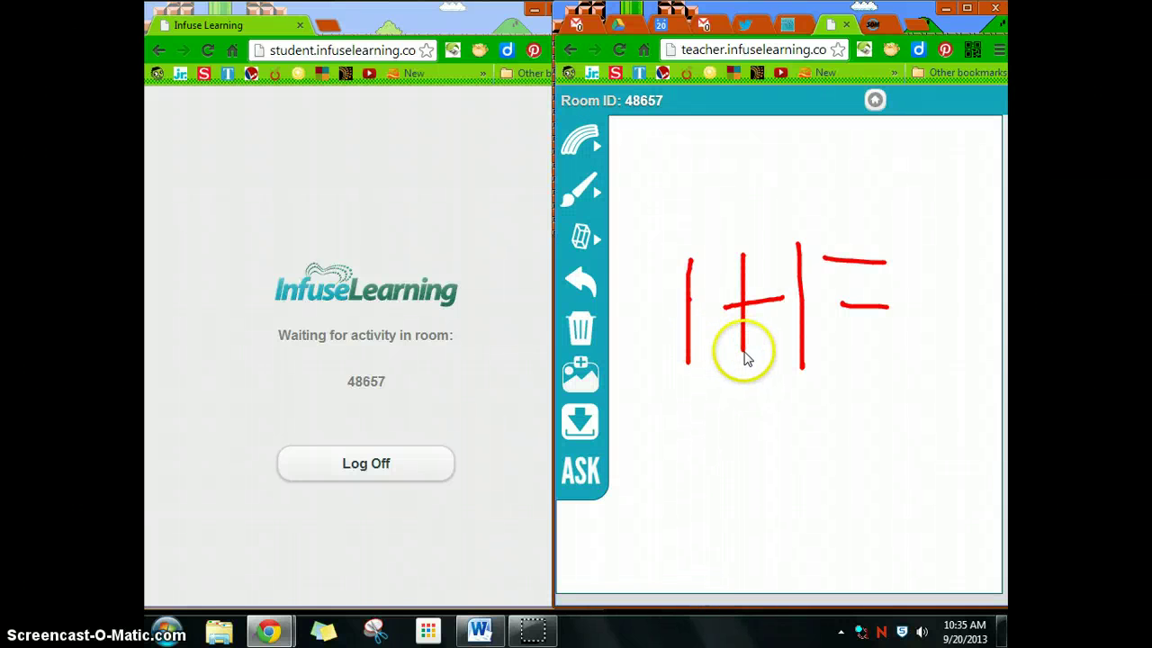
click(581, 333)
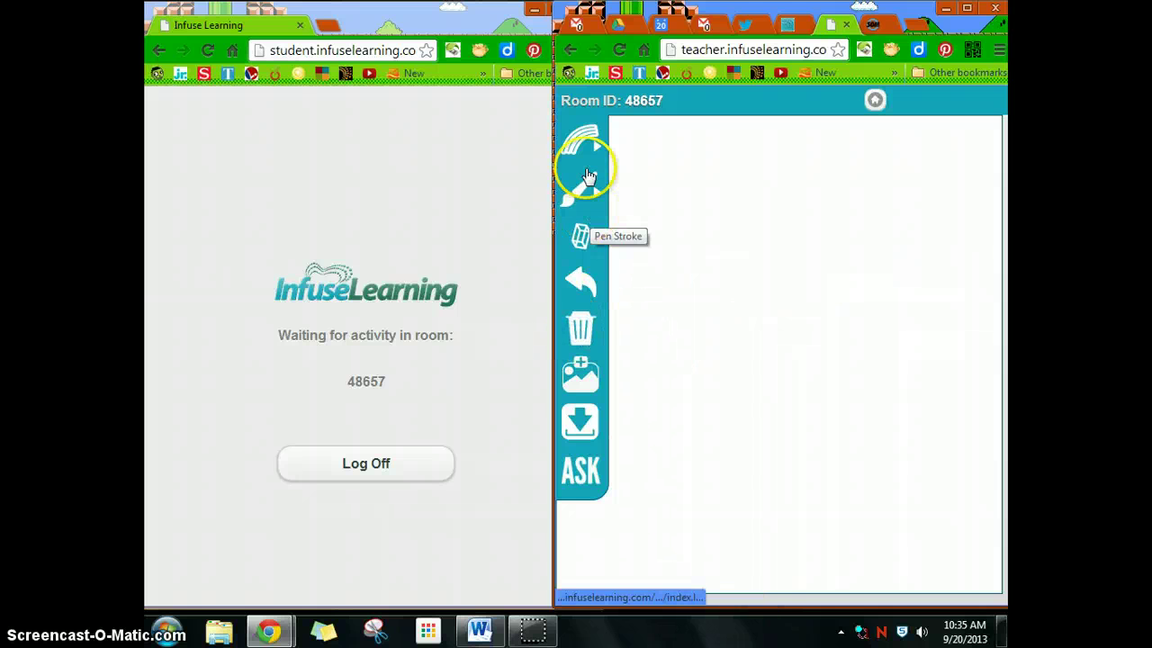
click(585, 191)
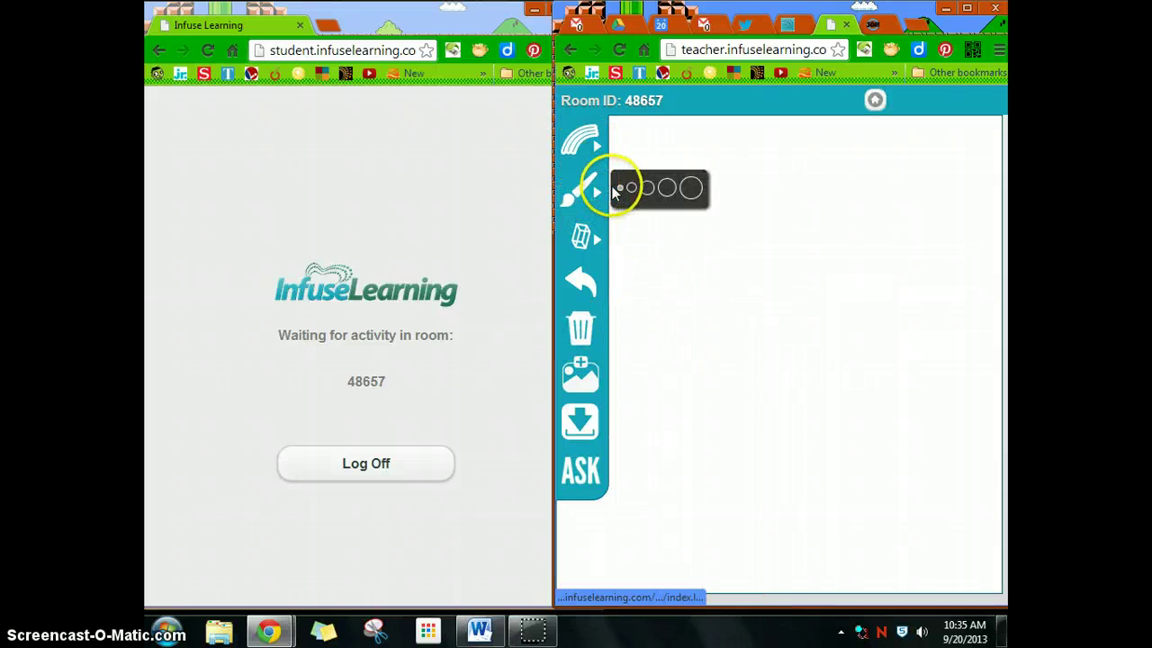
click(620, 191)
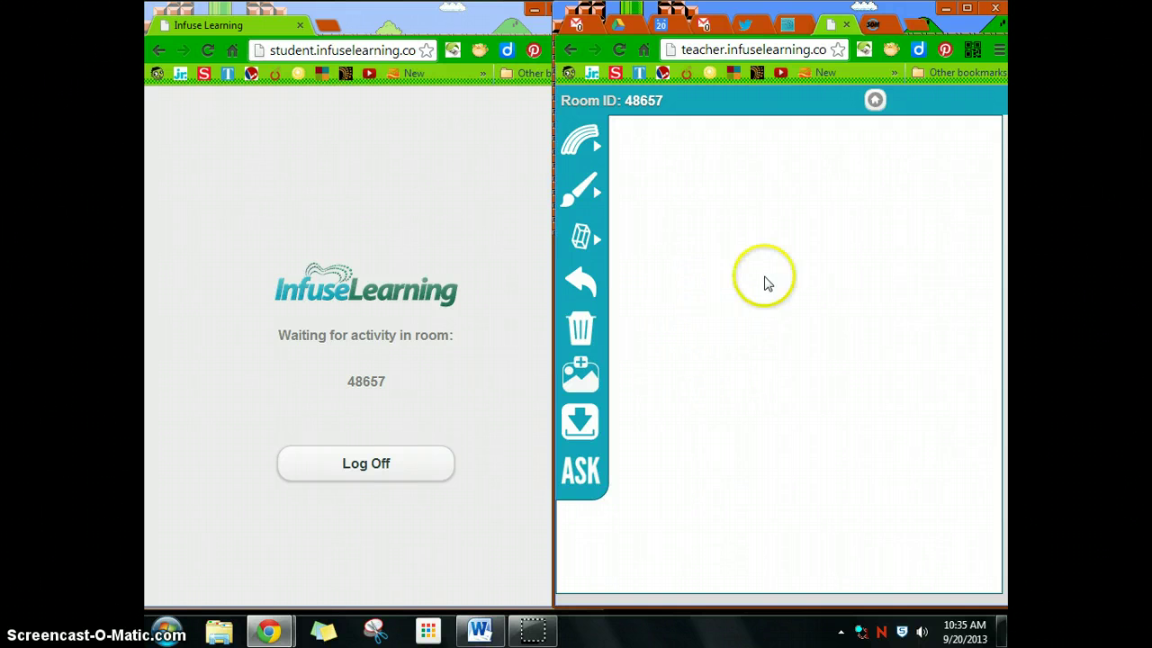
click(788, 293)
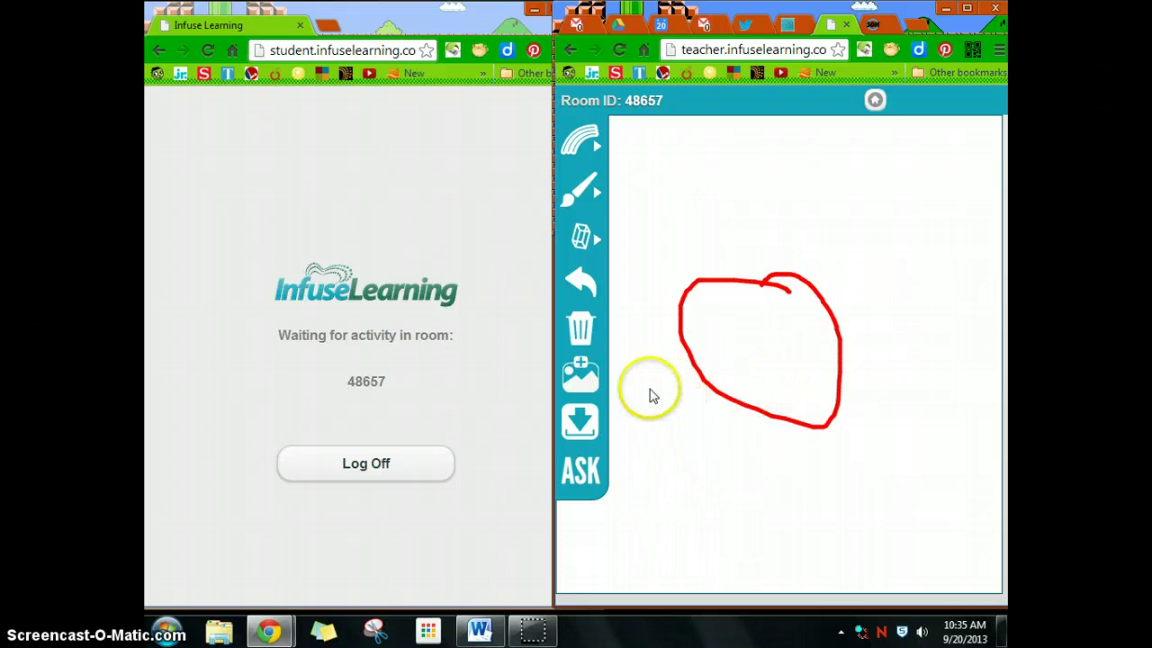
click(580, 470)
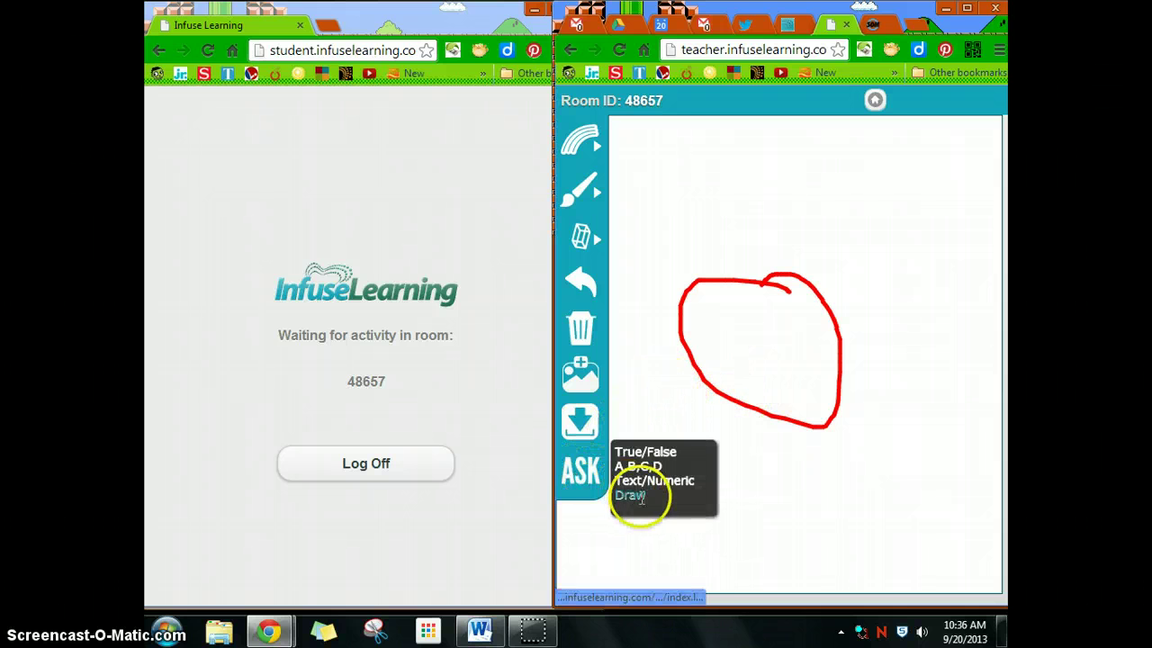
click(631, 495)
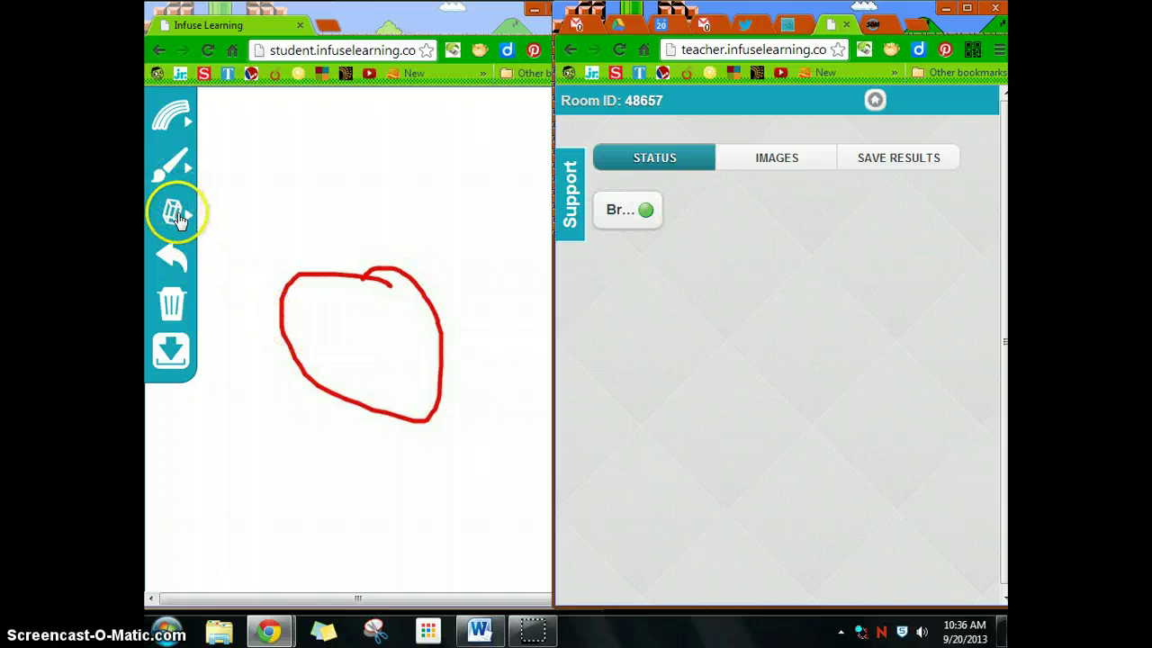
- Draw a blue top hat and smiley face on the oval, submit, and view it under IMAGES
click(187, 180)
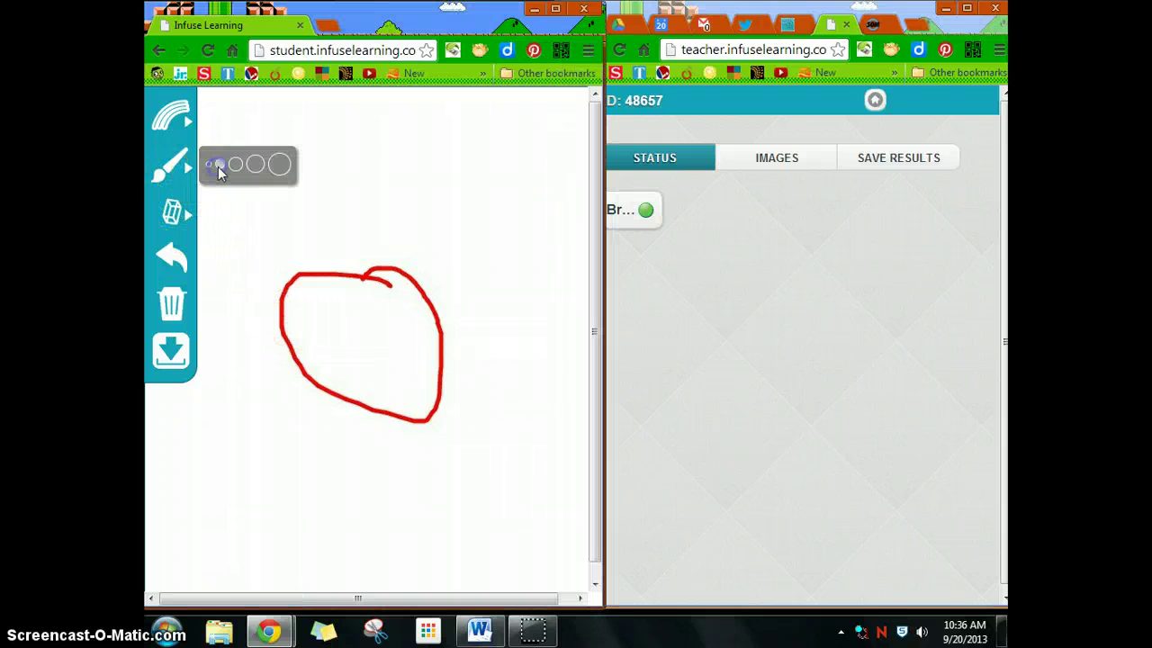
click(171, 115)
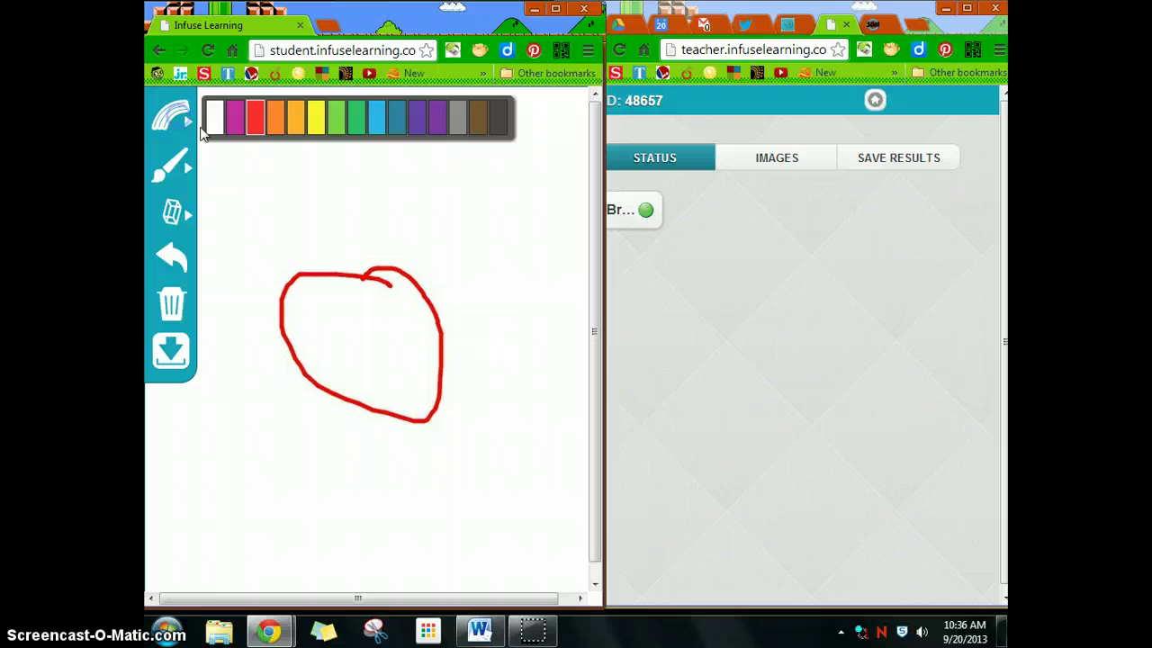
click(380, 122)
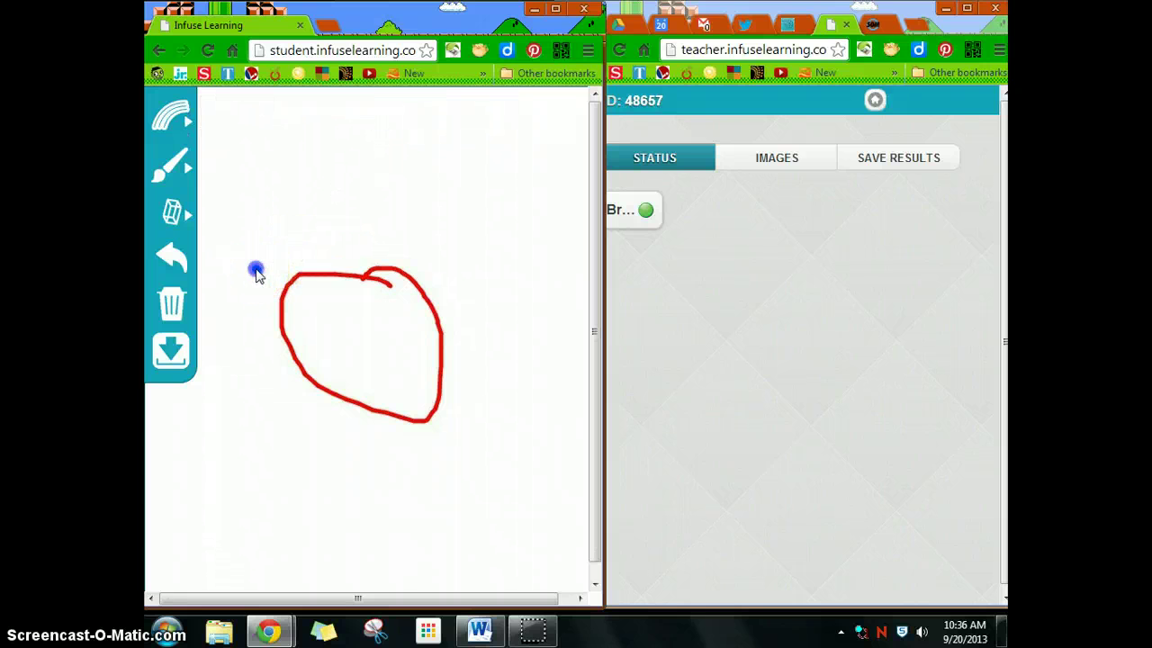
click(286, 273)
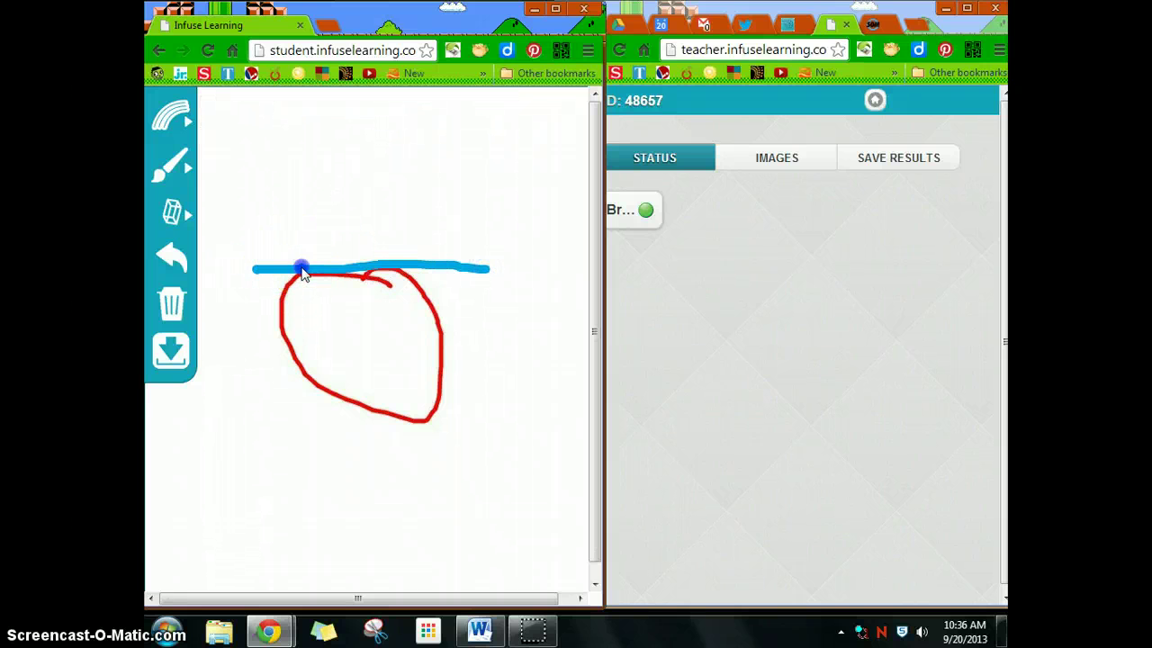
click(315, 332)
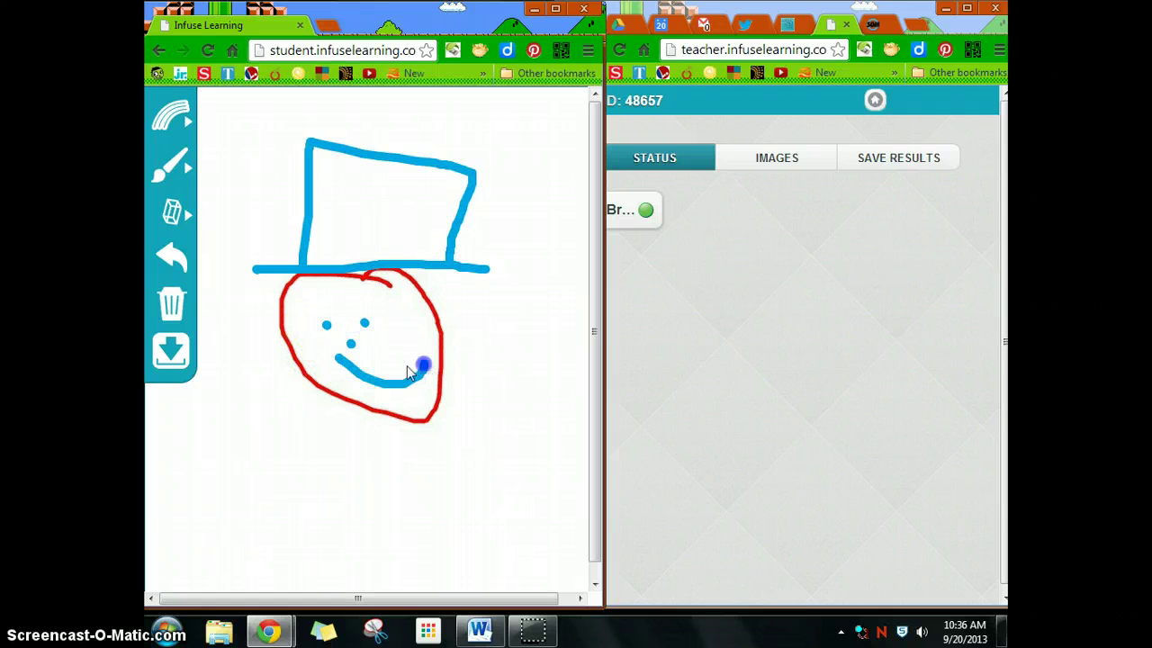
click(180, 351)
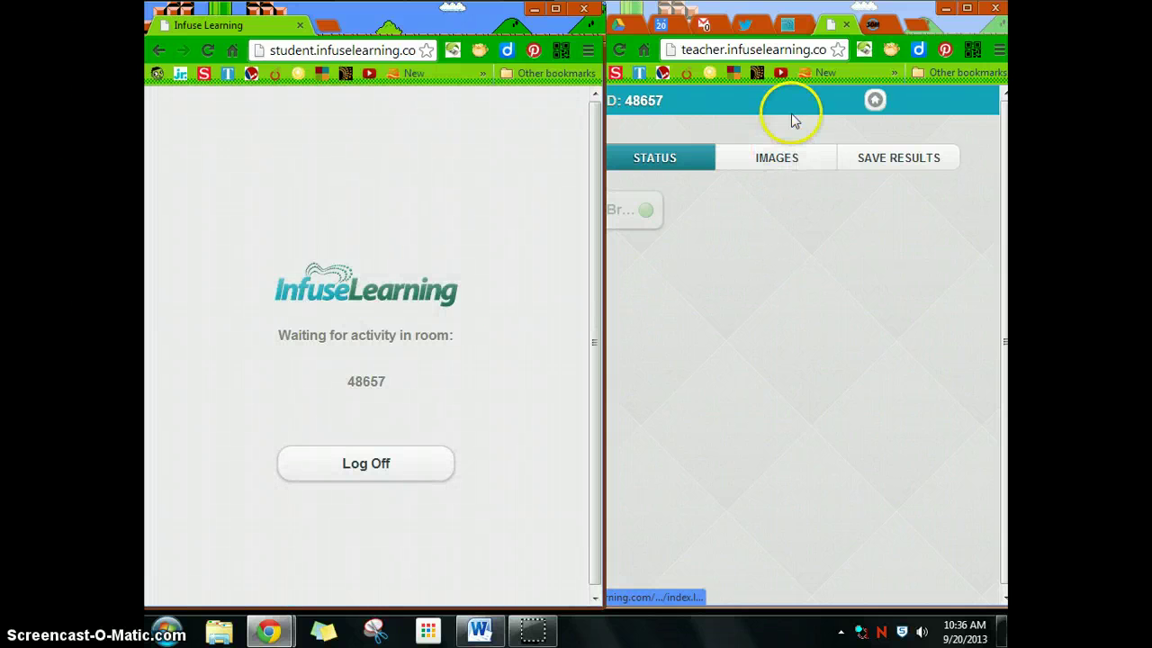
click(790, 157)
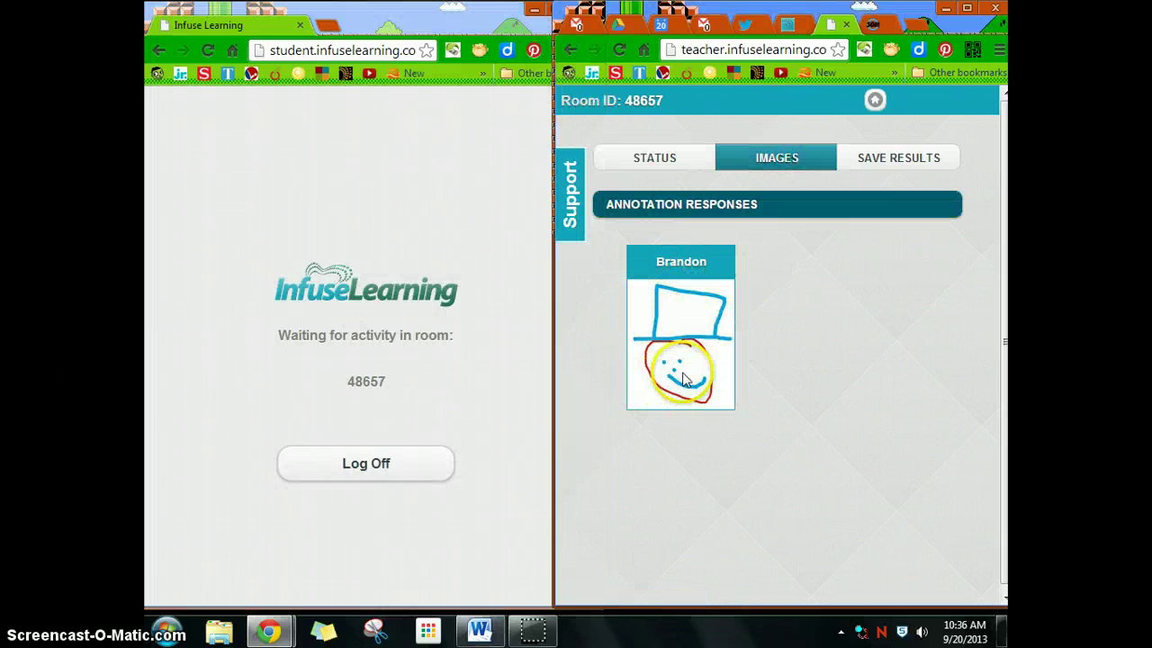
- Return the teacher page home, then copy the Screencast-O-Matic page's web address
click(874, 101)
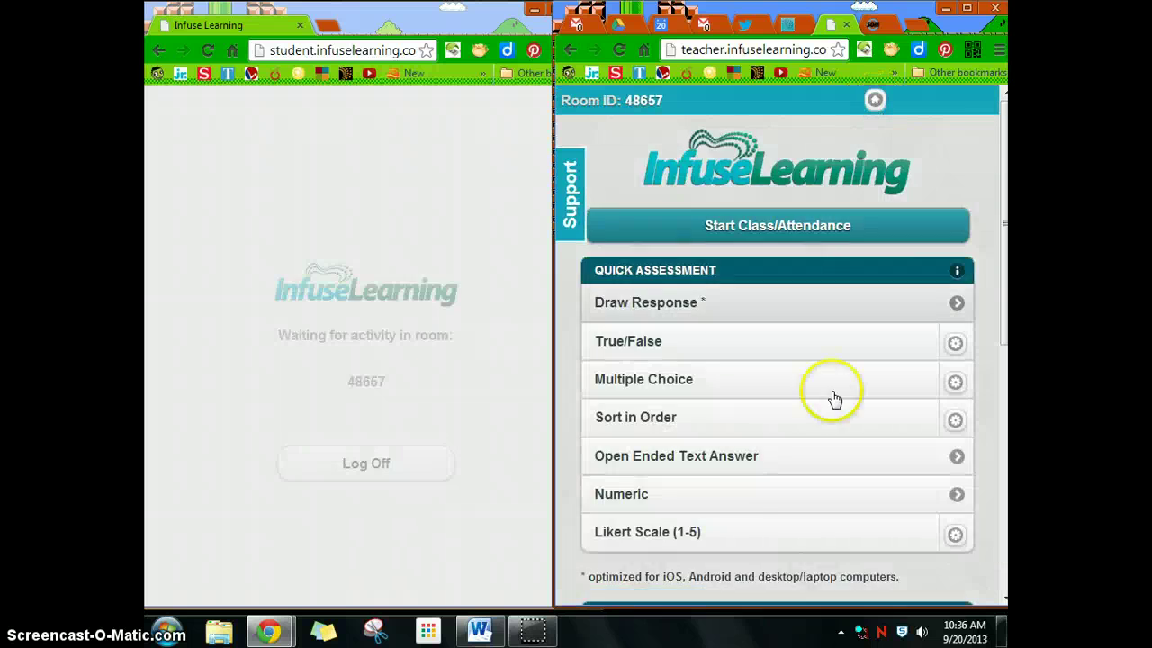
scroll(694, 463, down, 2)
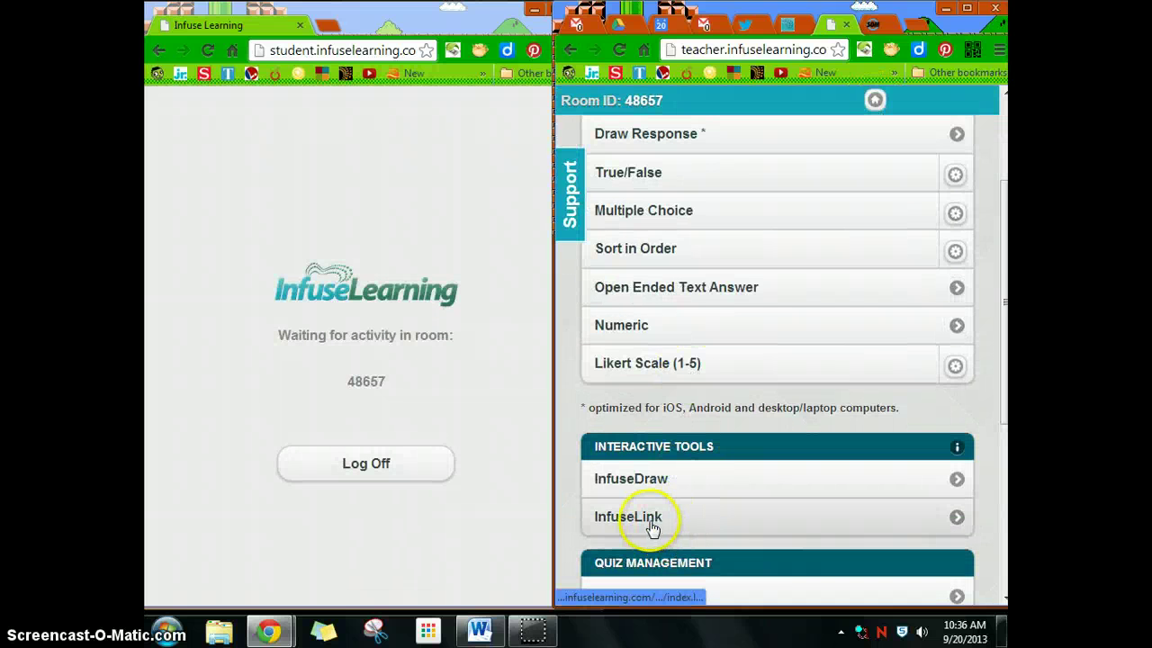
click(875, 25)
click(735, 51)
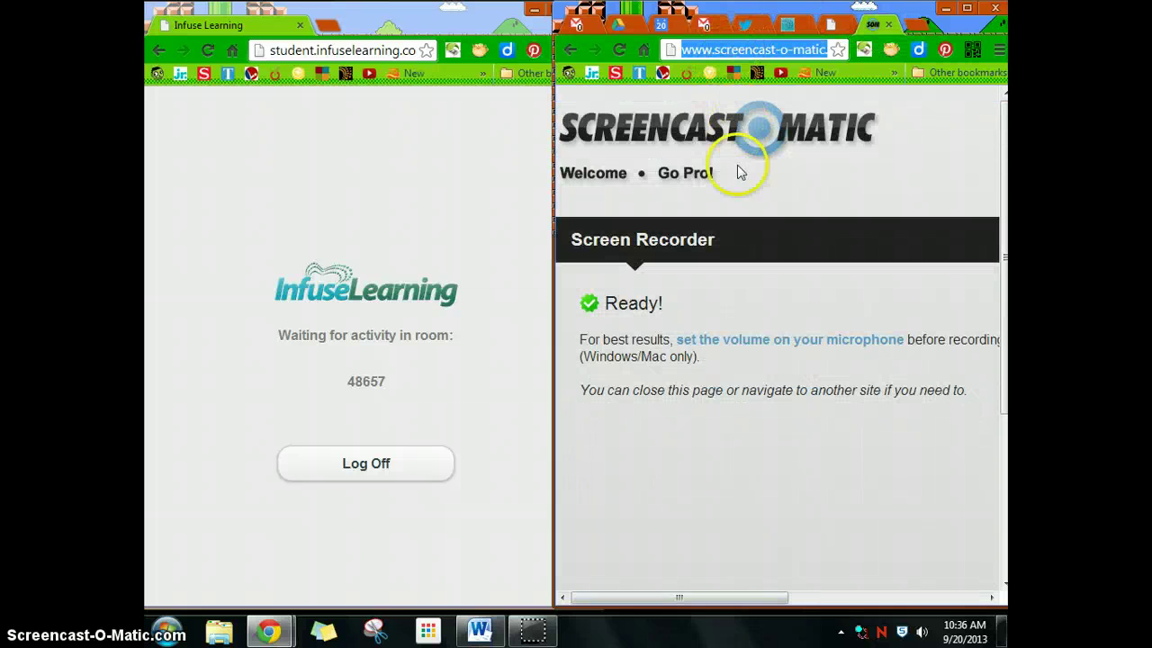
right_click(749, 54)
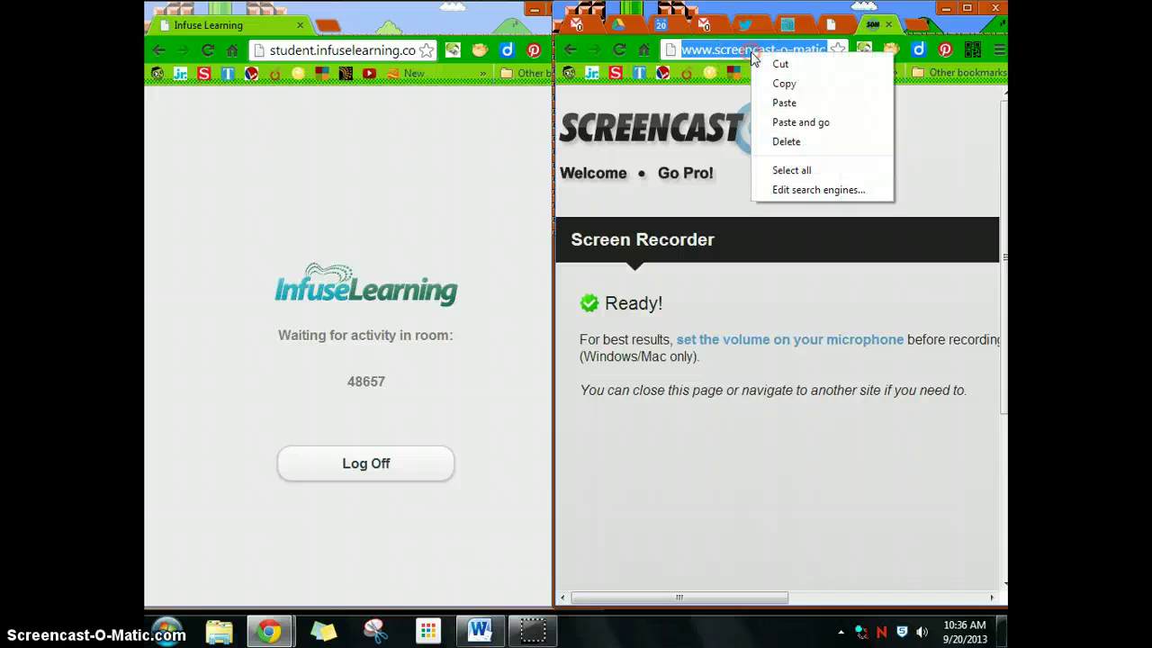
click(776, 82)
- Paste the Screencast-O-Matic screen recorder address into a new InfuseLink on the teacher dashboard
click(829, 20)
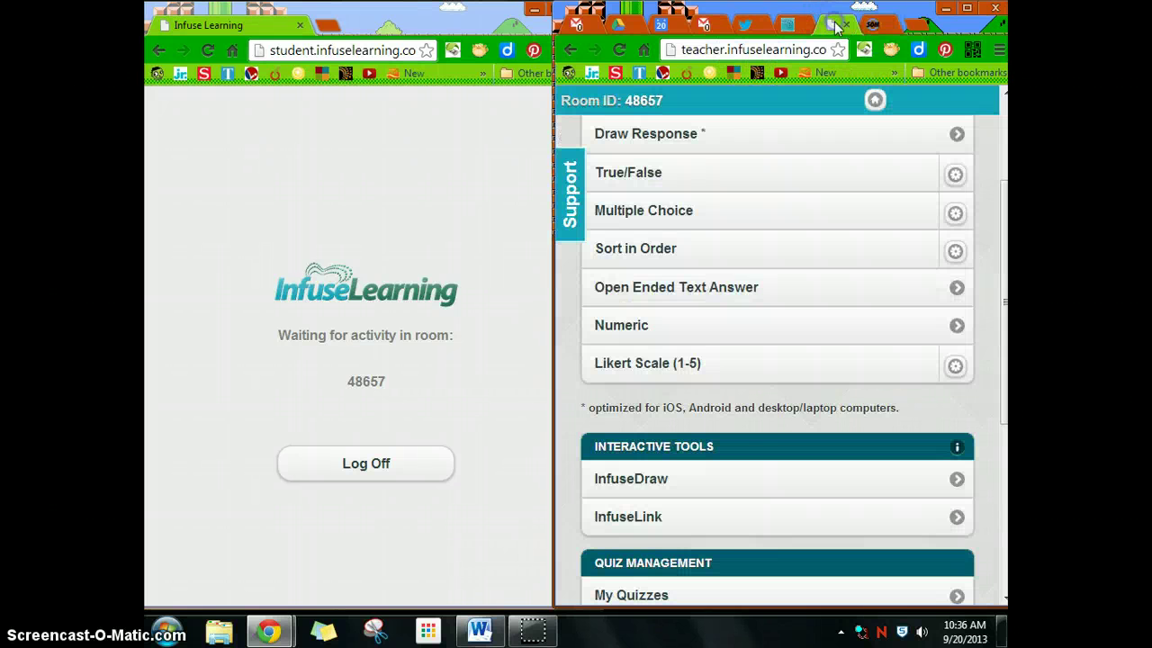
click(711, 527)
click(711, 300)
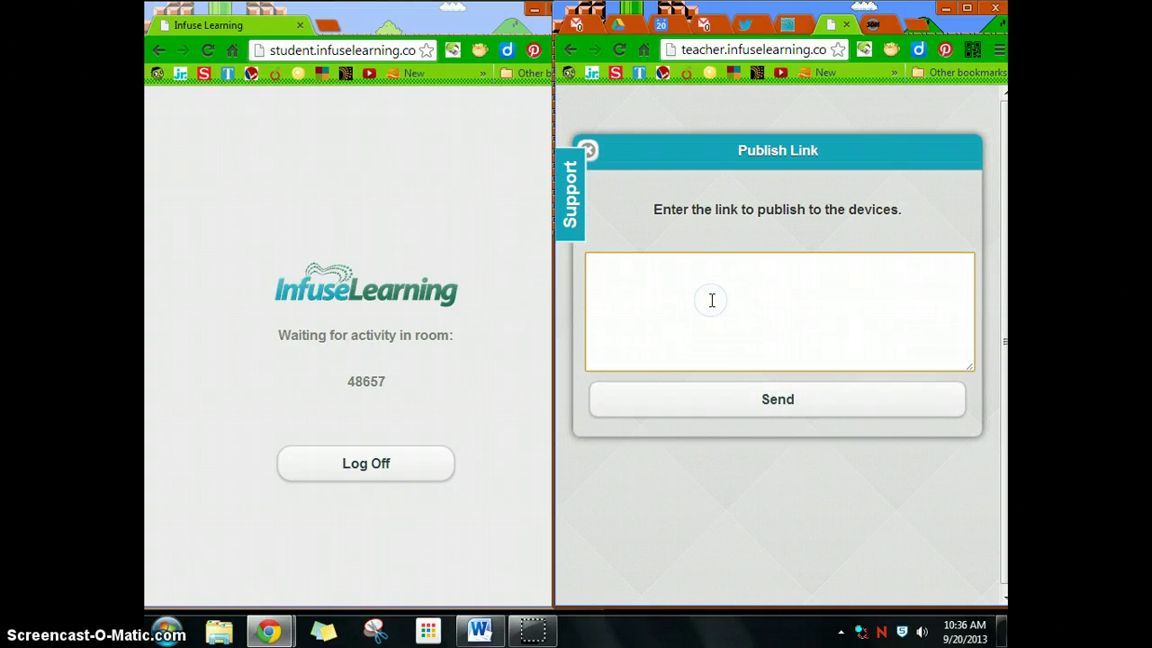
right_click(711, 300)
click(751, 398)
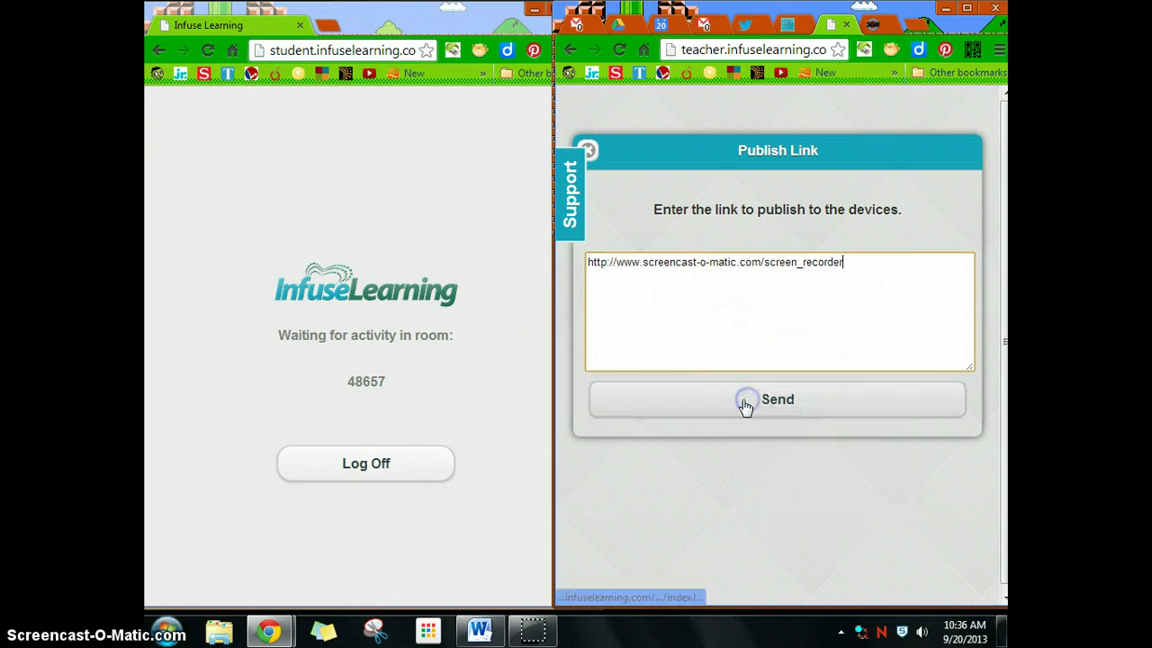
- Send the link, open it from the student's Click Me! page, then close the recorder tab
click(720, 411)
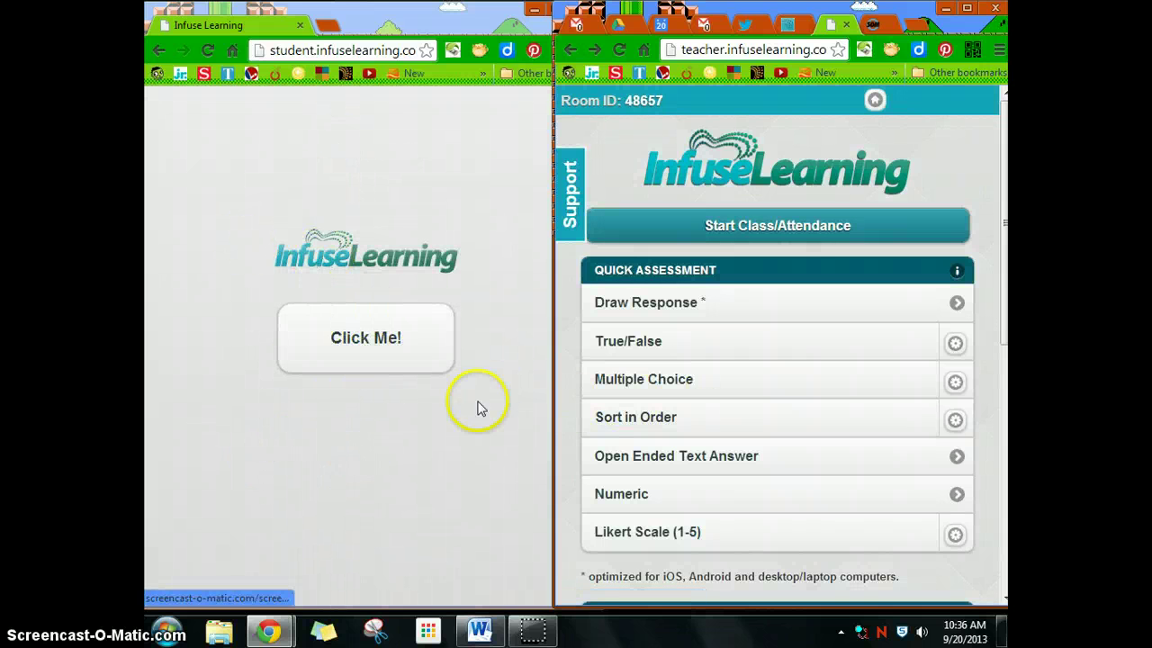
click(385, 345)
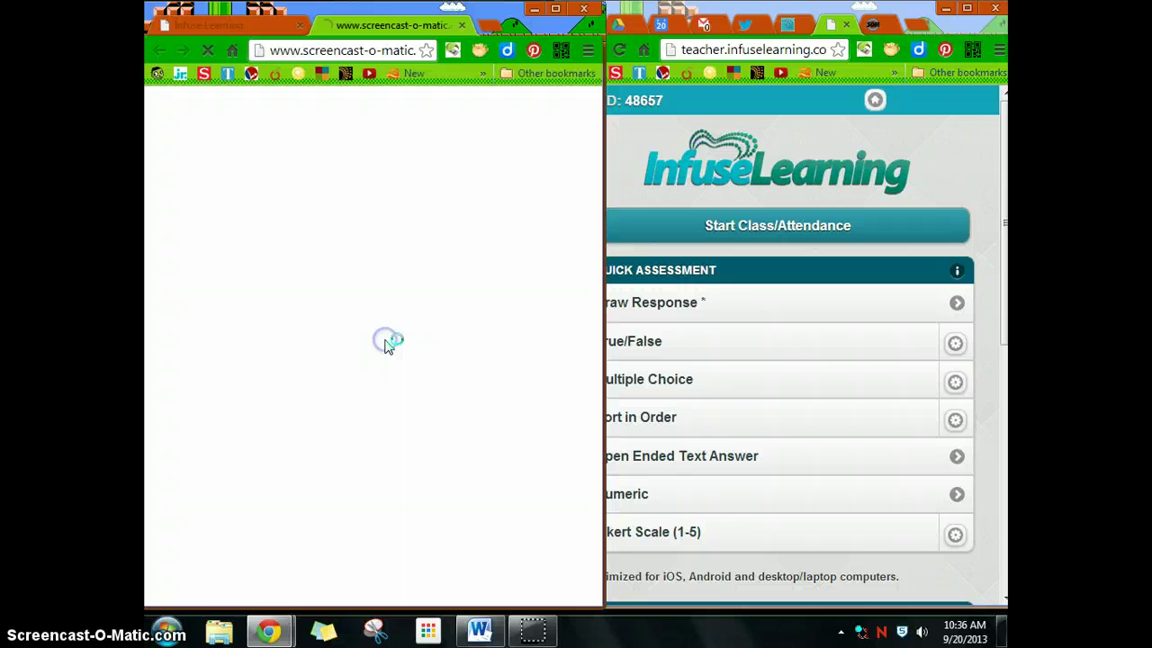
click(461, 24)
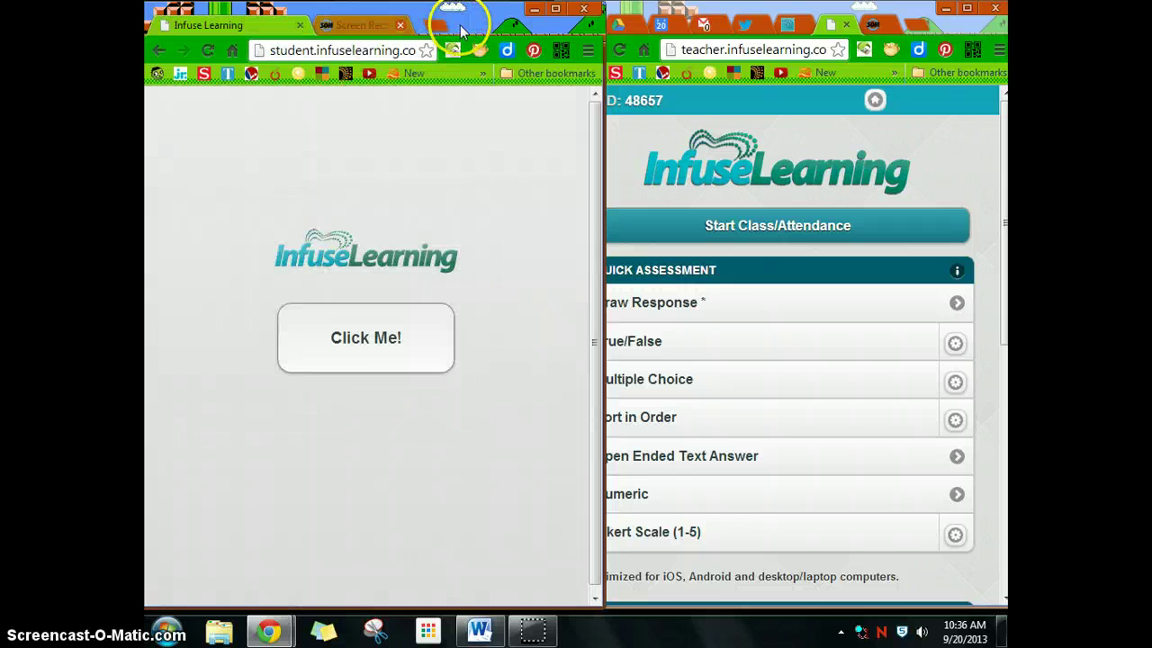